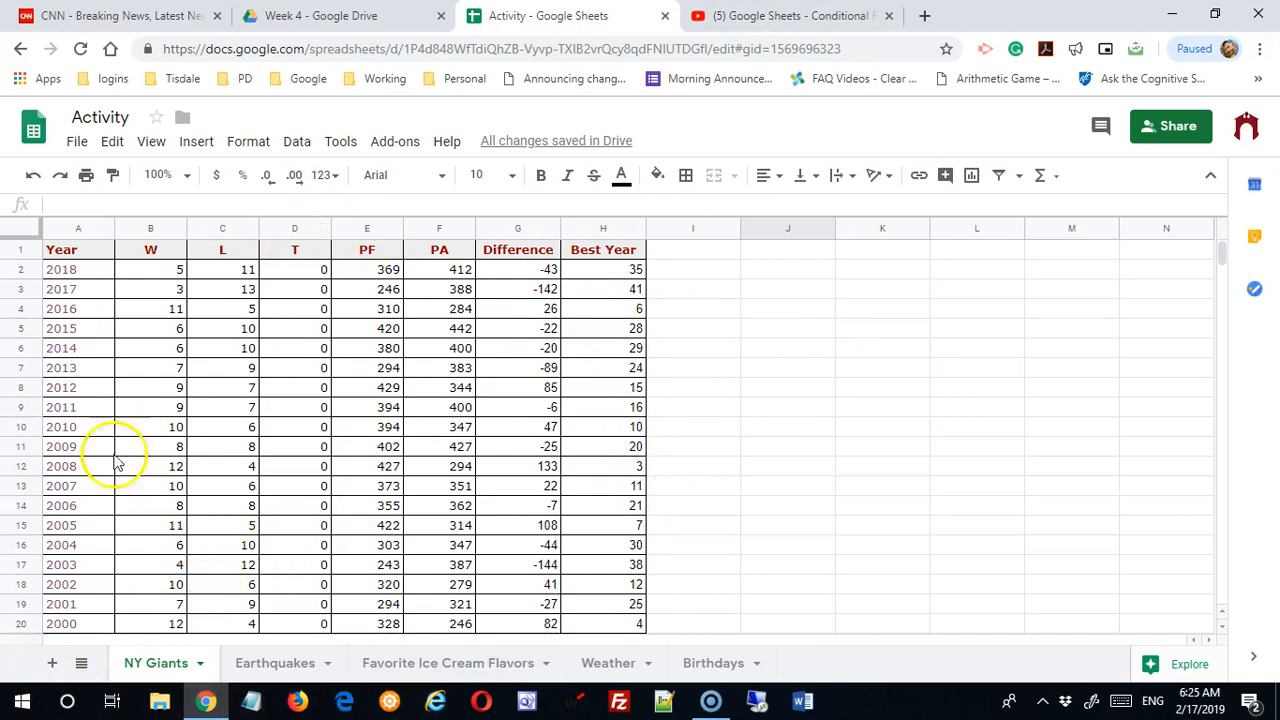
# Select the season win totals in B2:B42 and start a conditional formatting rule for them.
pyautogui.scroll(-3, 130, 300)
pyautogui.scroll(-8, 152, 332)
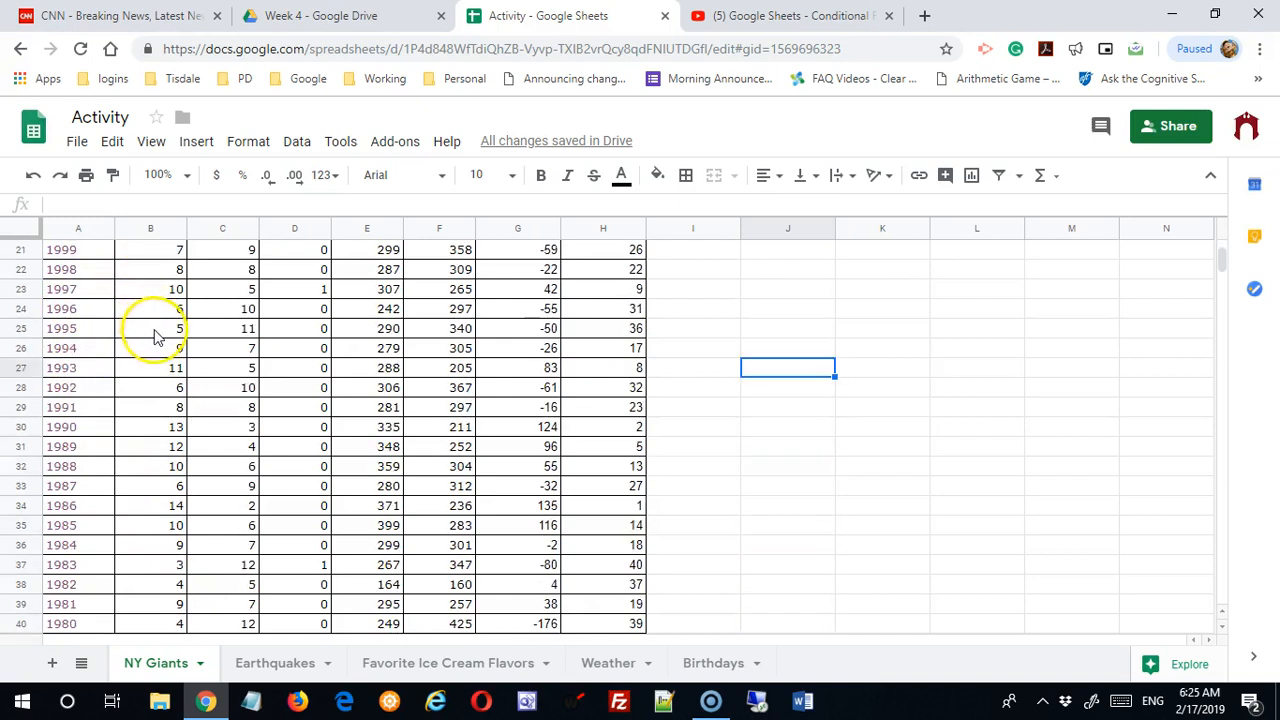
pyautogui.scroll(2, 214, 397)
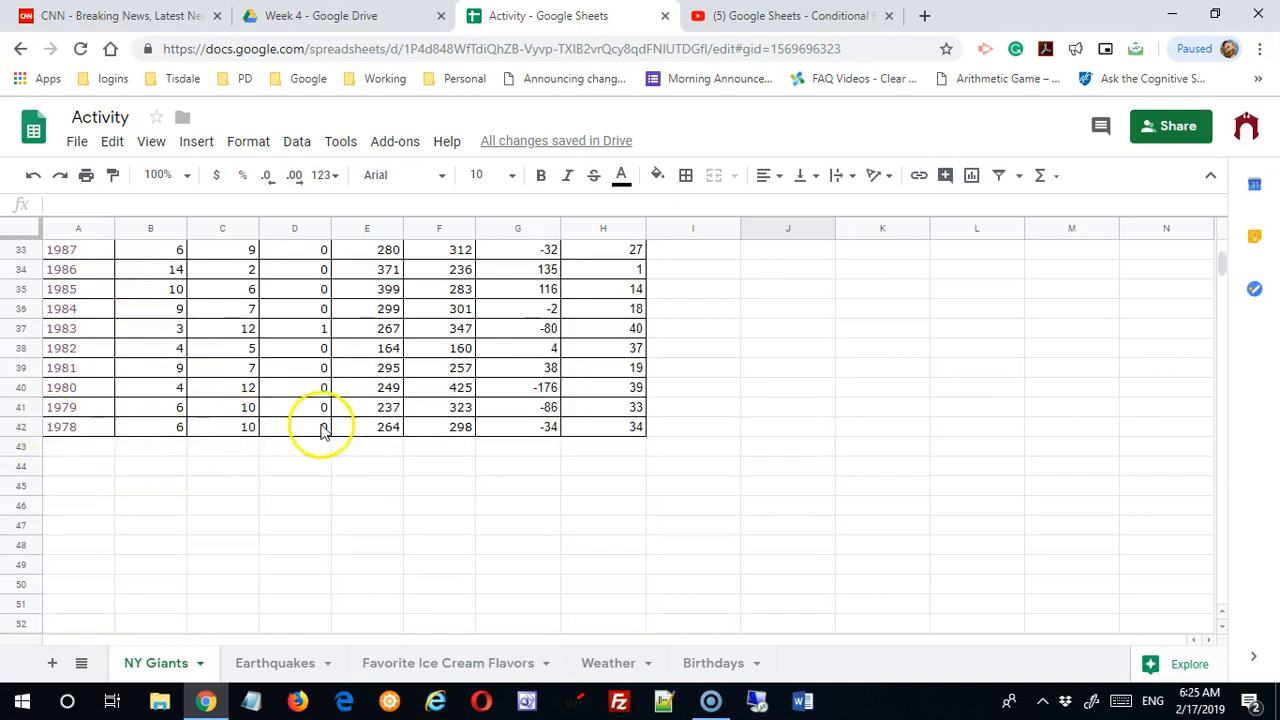
pyautogui.scroll(8, 320, 420)
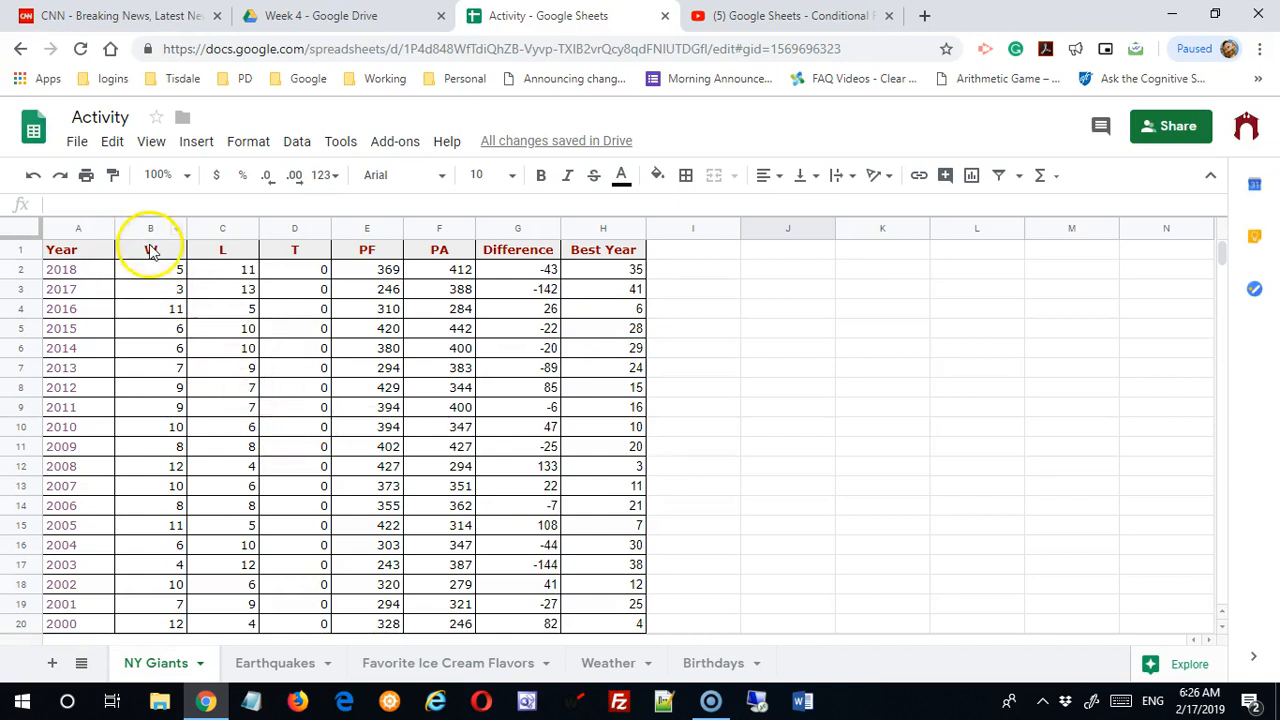
pyautogui.moveTo(160, 278); pyautogui.dragTo(183, 548)
pyautogui.scroll(8, 268, 525)
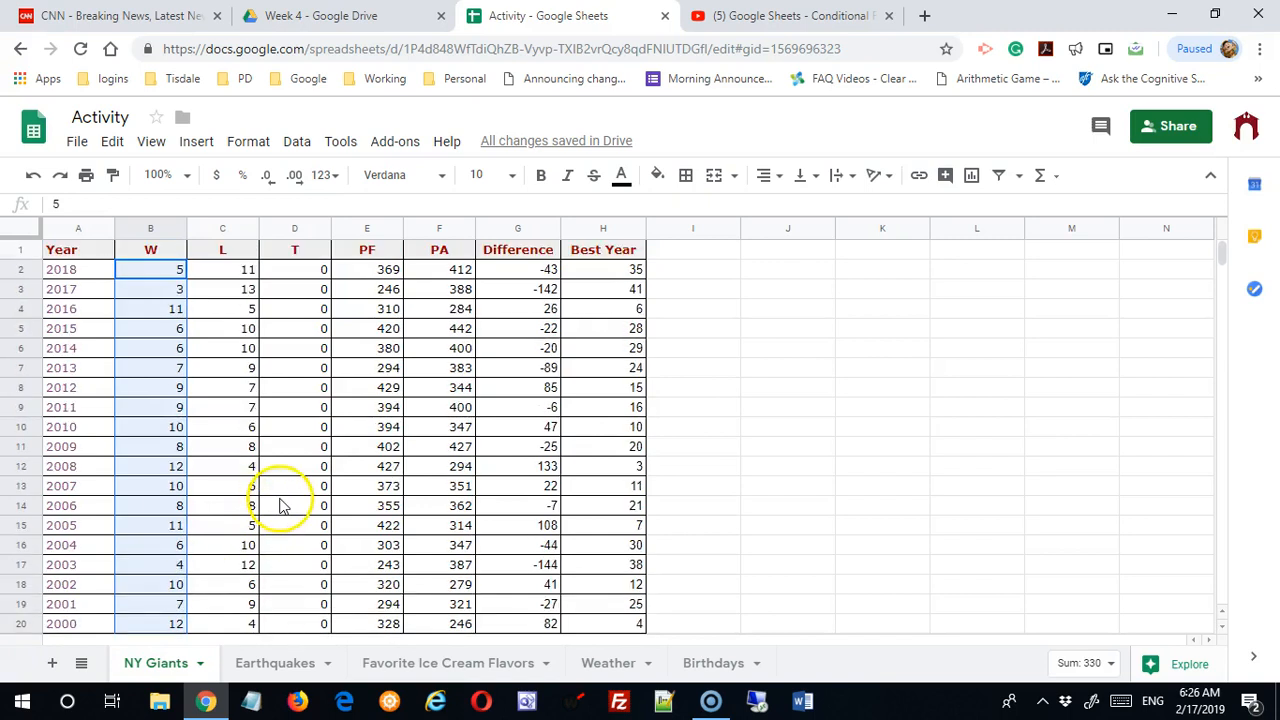
pyautogui.click(245, 145)
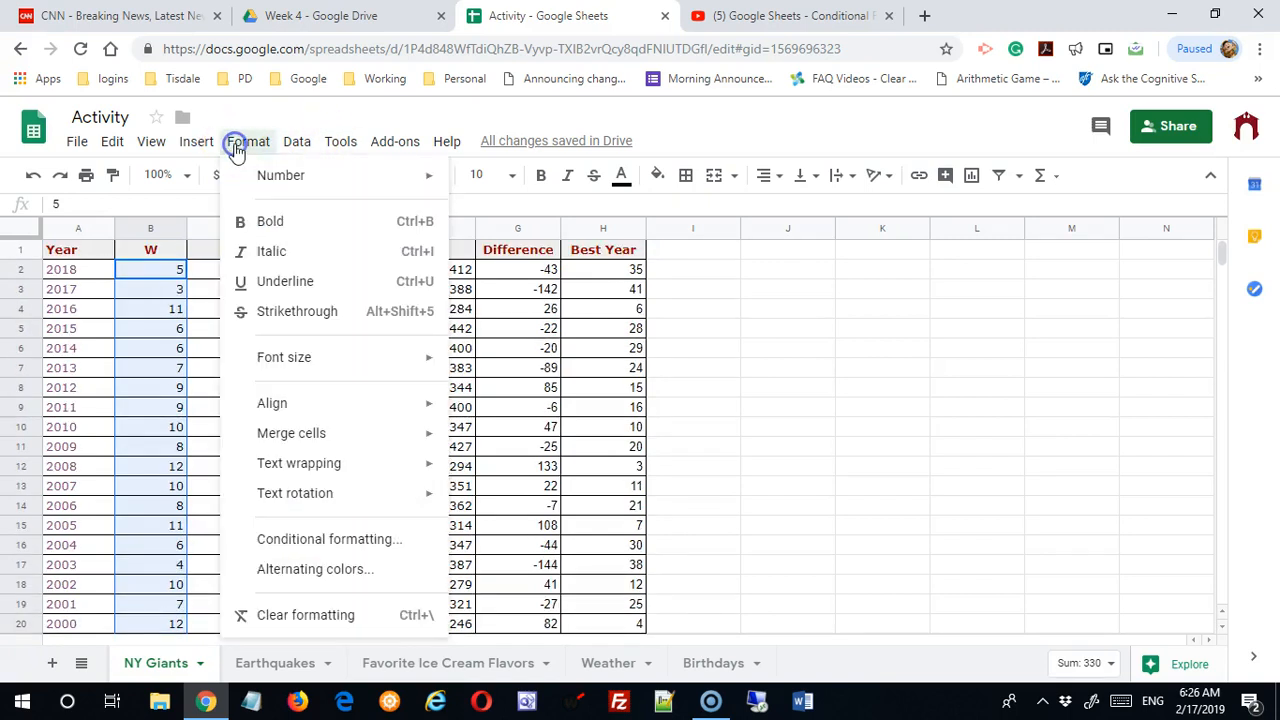
pyautogui.click(357, 539)
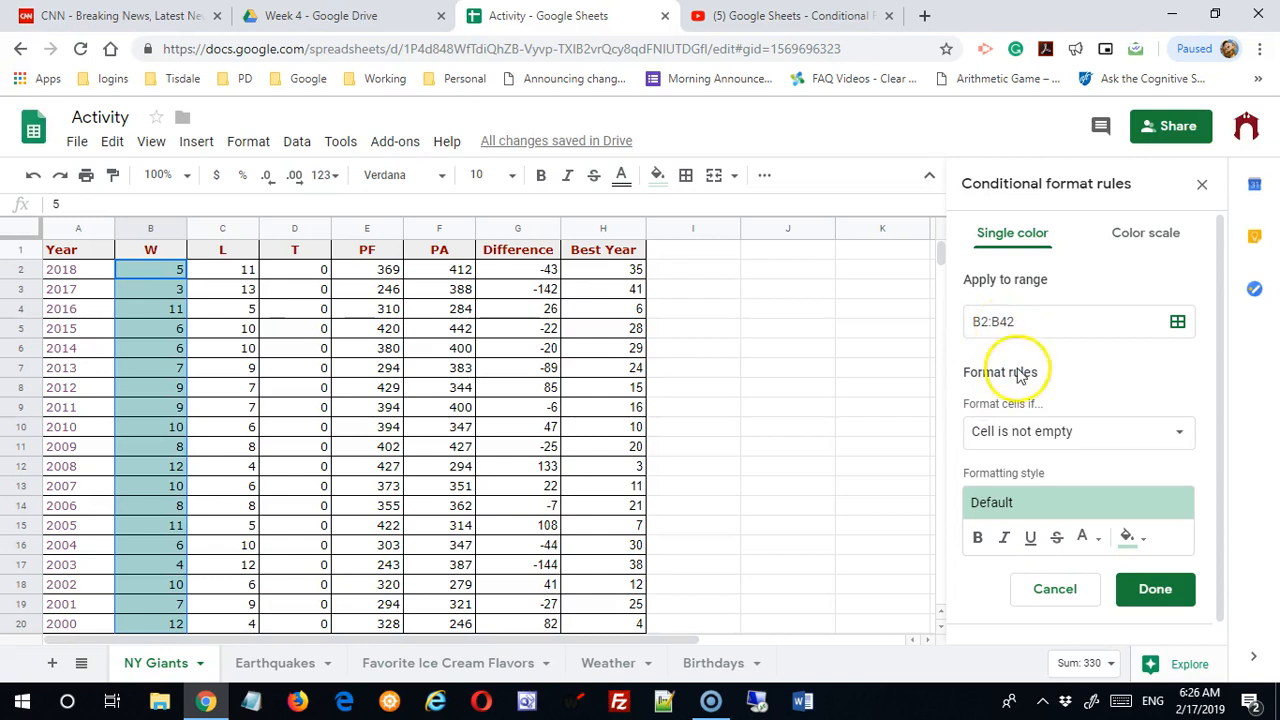
# Set the rule's condition to greater than or equal to 11 and check the matching cells in the W column.
pyautogui.click(1183, 434)
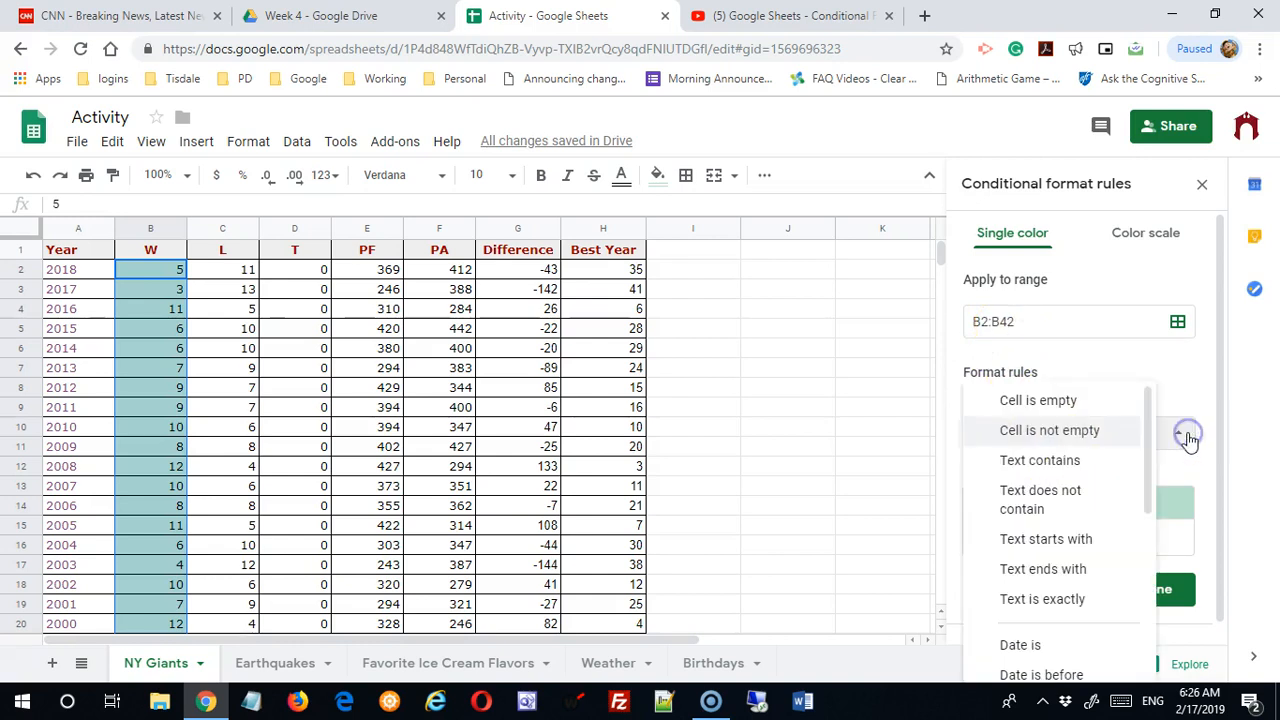
pyautogui.moveTo(1150, 465); pyautogui.dragTo(1129, 437)
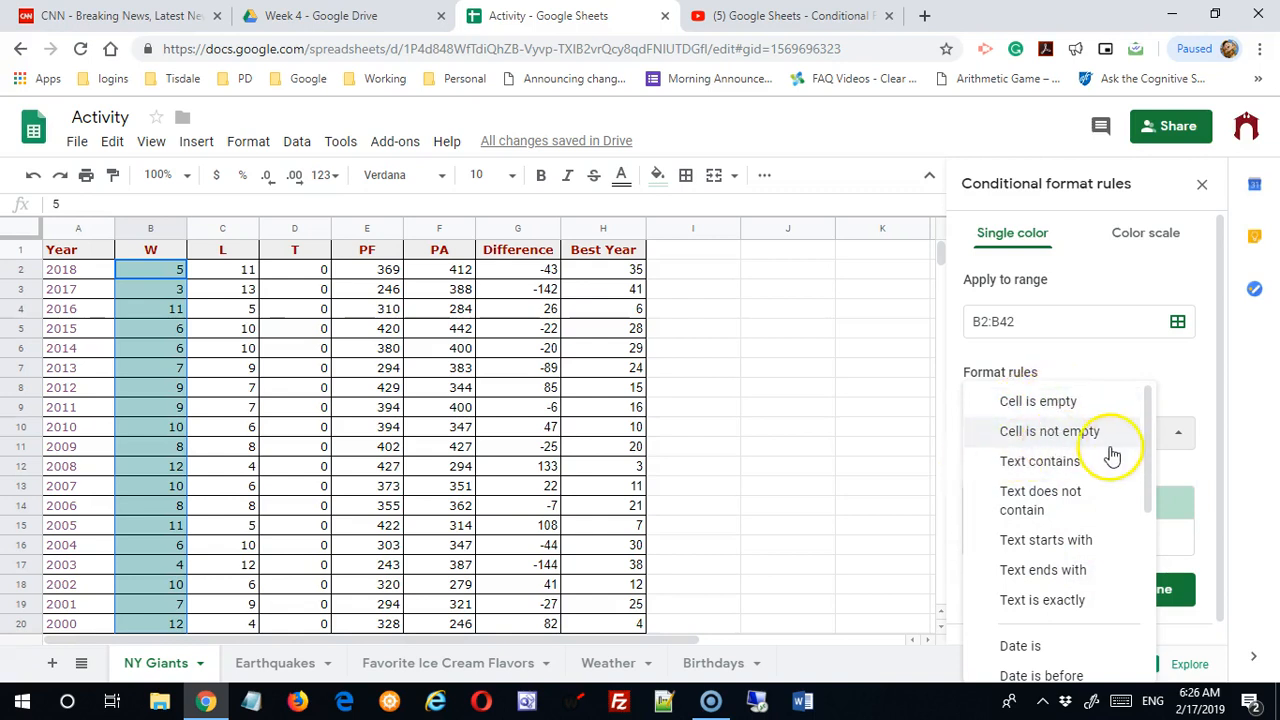
pyautogui.moveTo(1152, 465); pyautogui.dragTo(1166, 623)
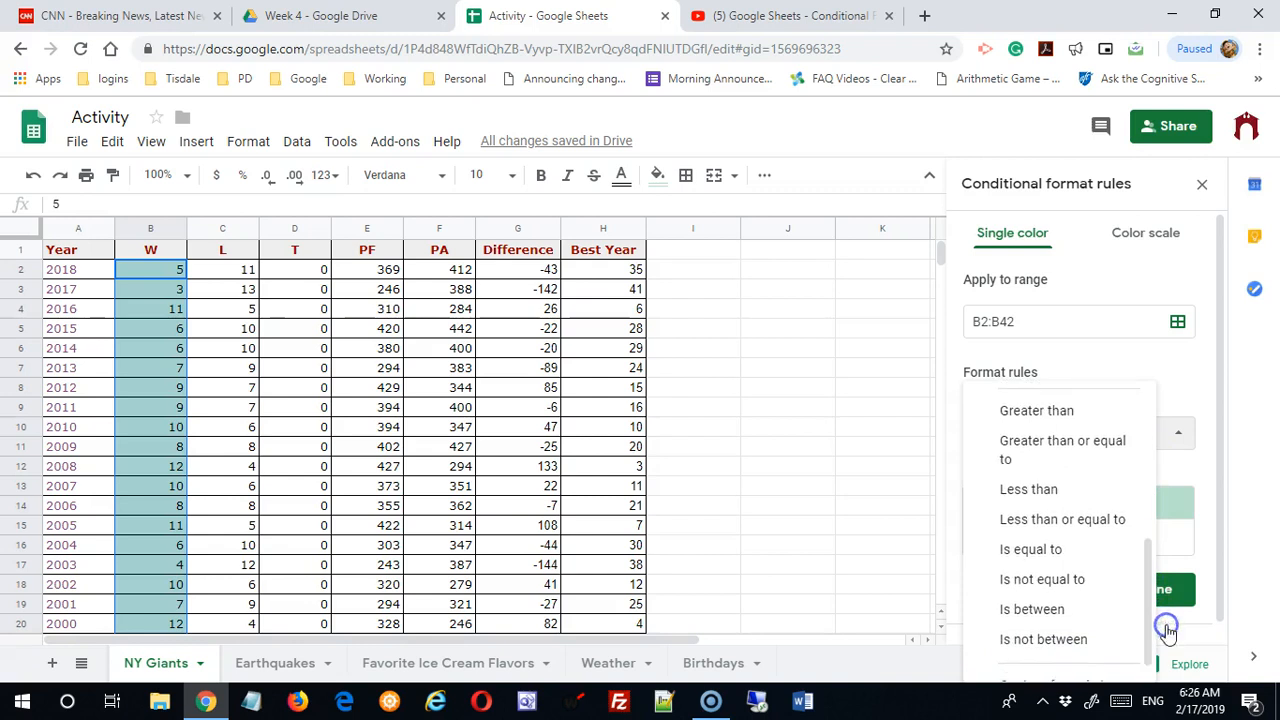
pyautogui.click(1035, 450)
pyautogui.click(1035, 474)
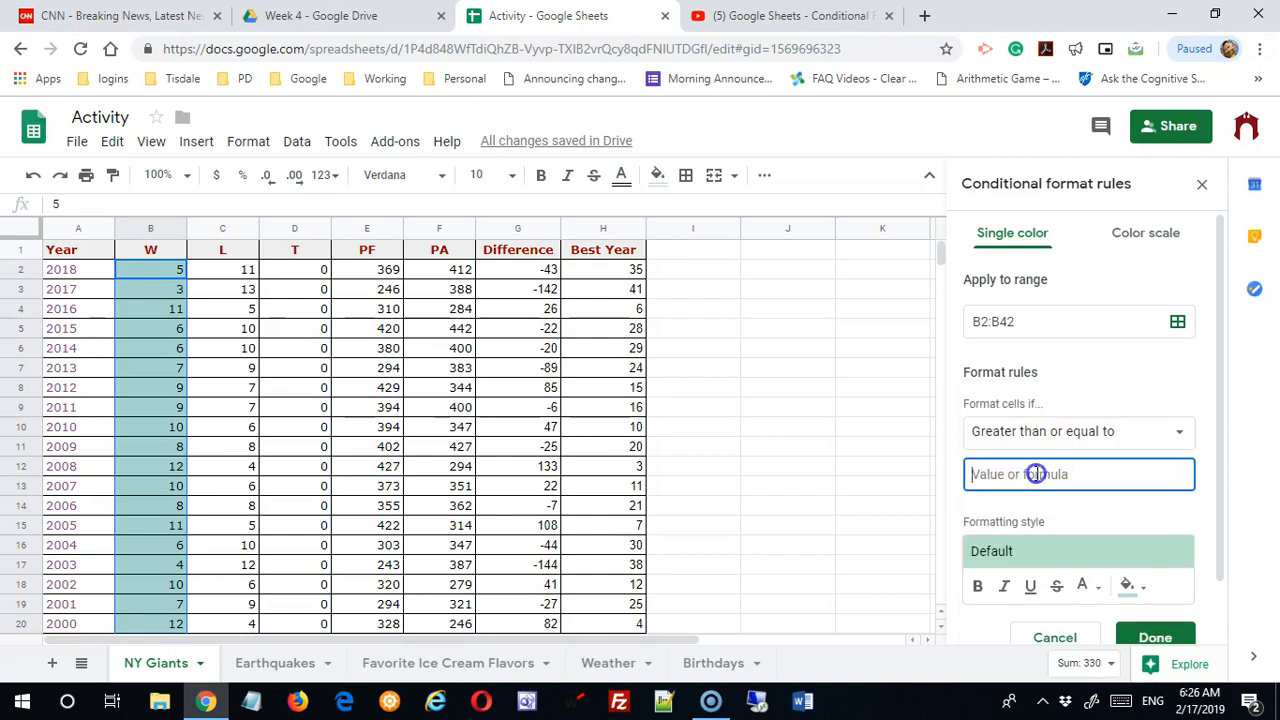
pyautogui.write('11')
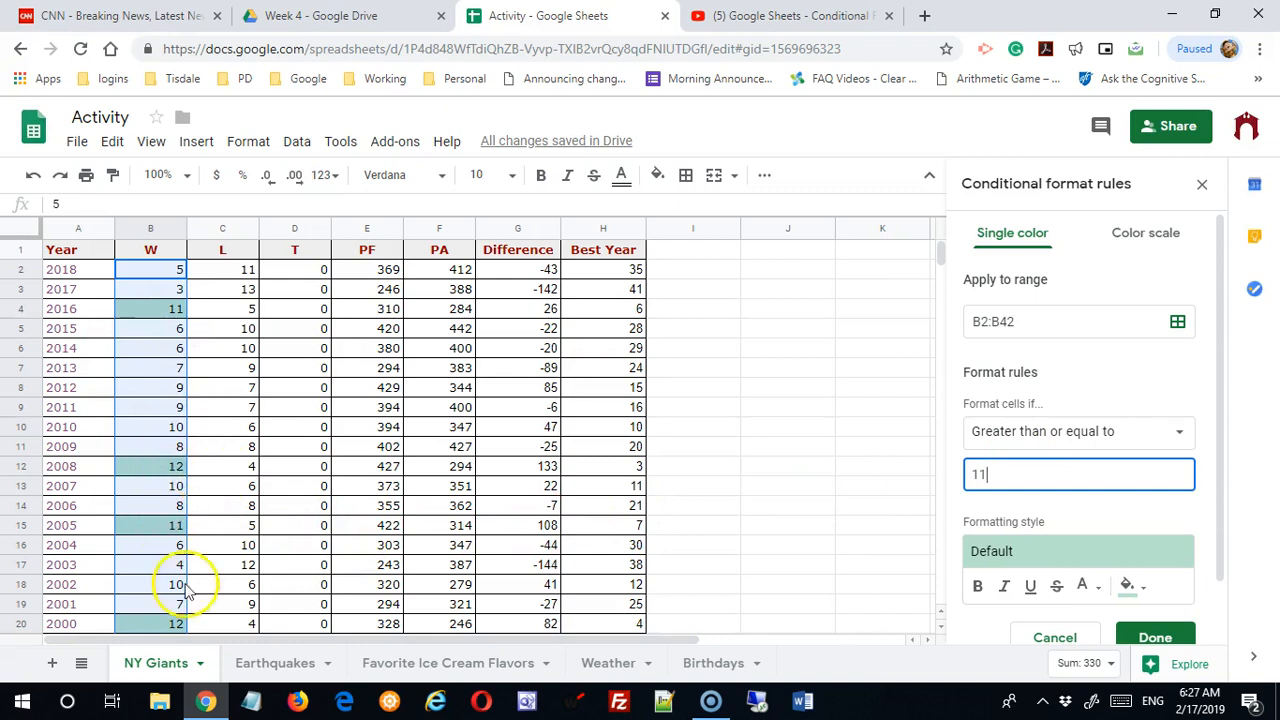
pyautogui.scroll(-6, 330, 520)
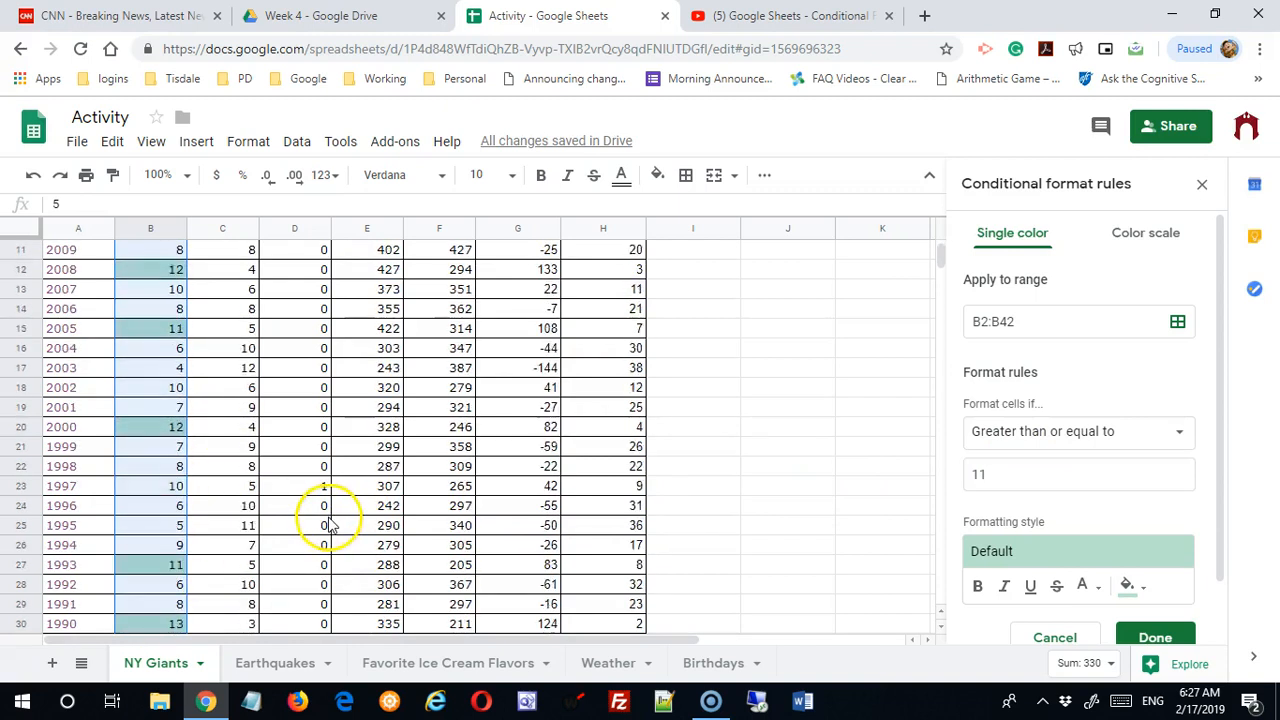
pyautogui.scroll(2, 330, 520)
pyautogui.scroll(3, 330, 525)
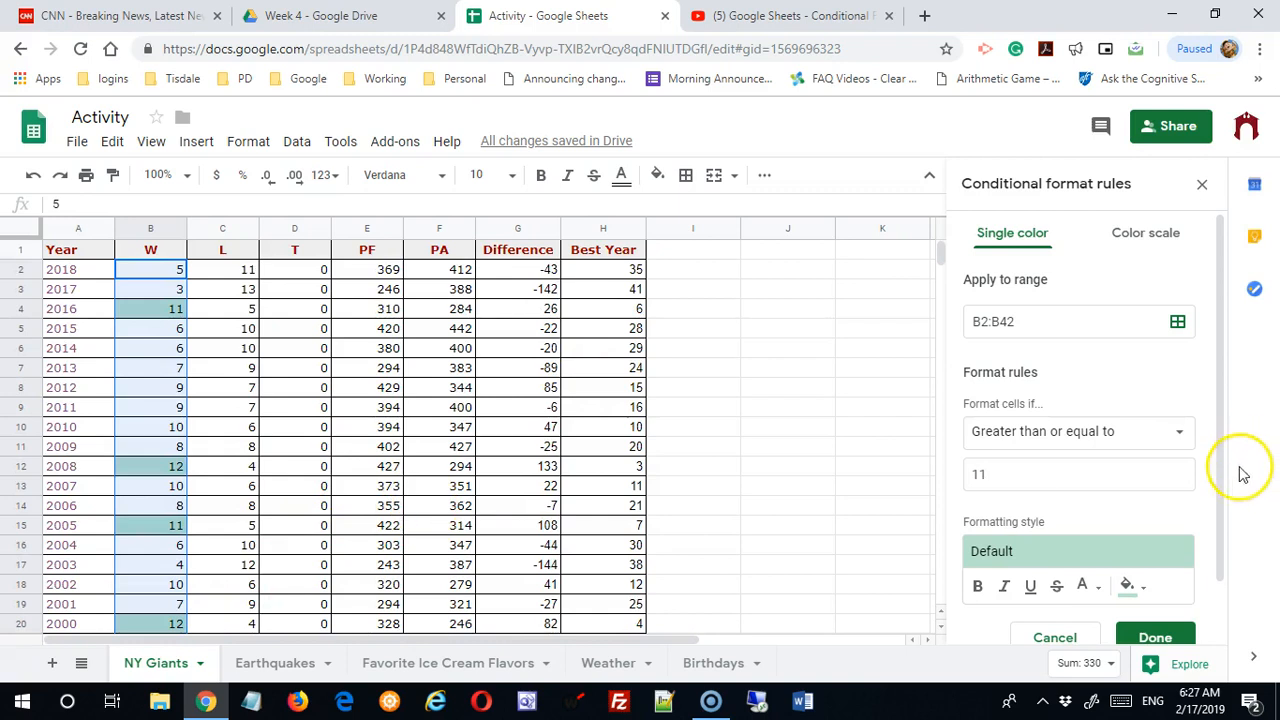
# Style the rule with a light green fill and bold dark green text, and save it.
pyautogui.moveTo(1222, 467); pyautogui.dragTo(1218, 545)
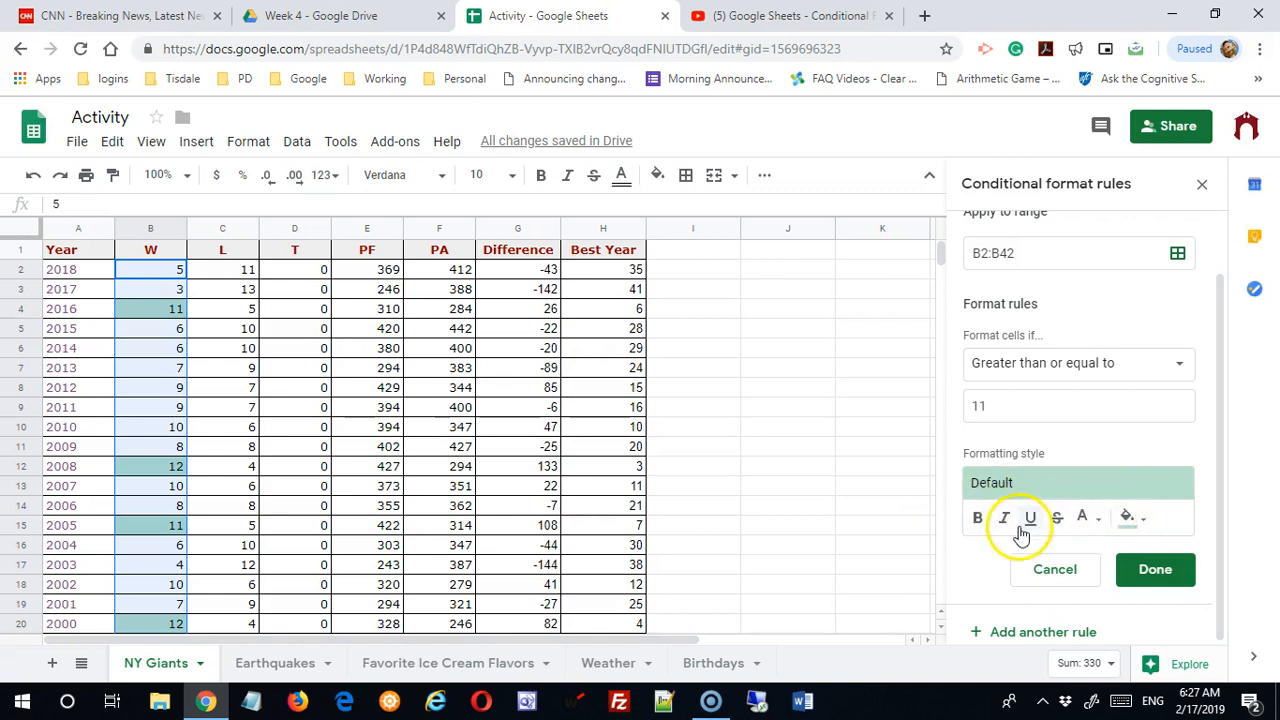
pyautogui.click(1141, 522)
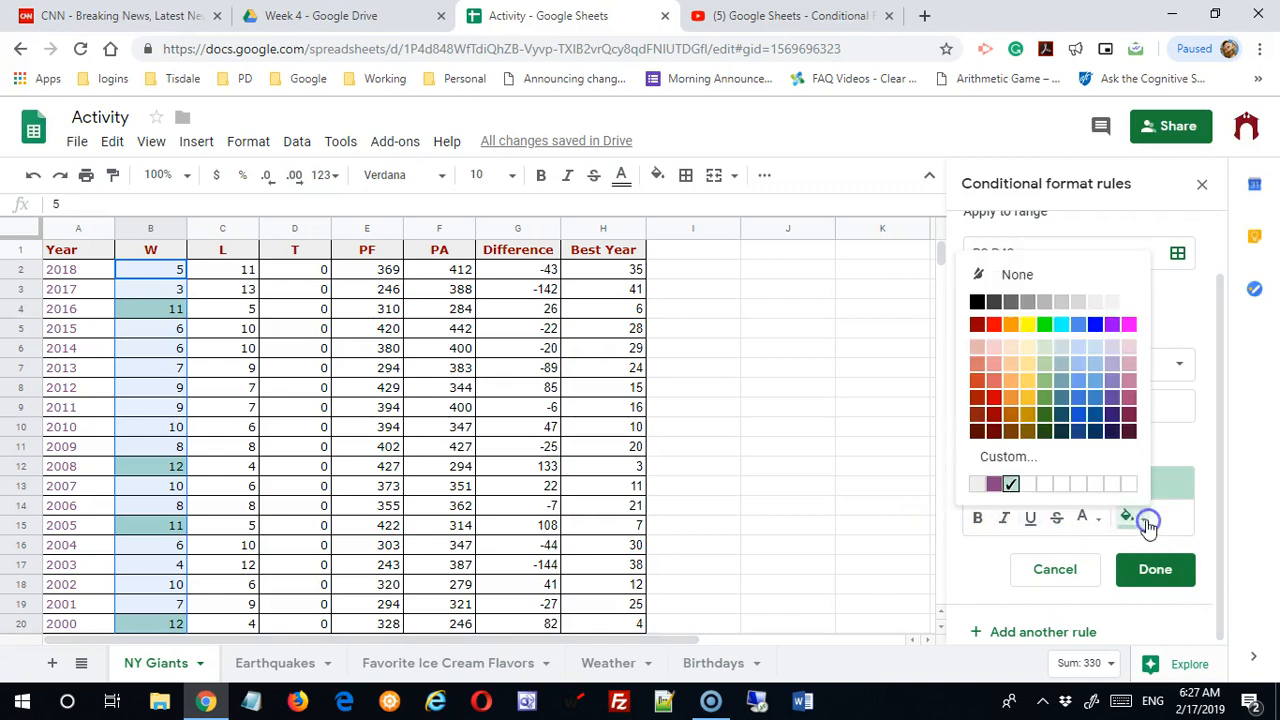
pyautogui.click(1044, 364)
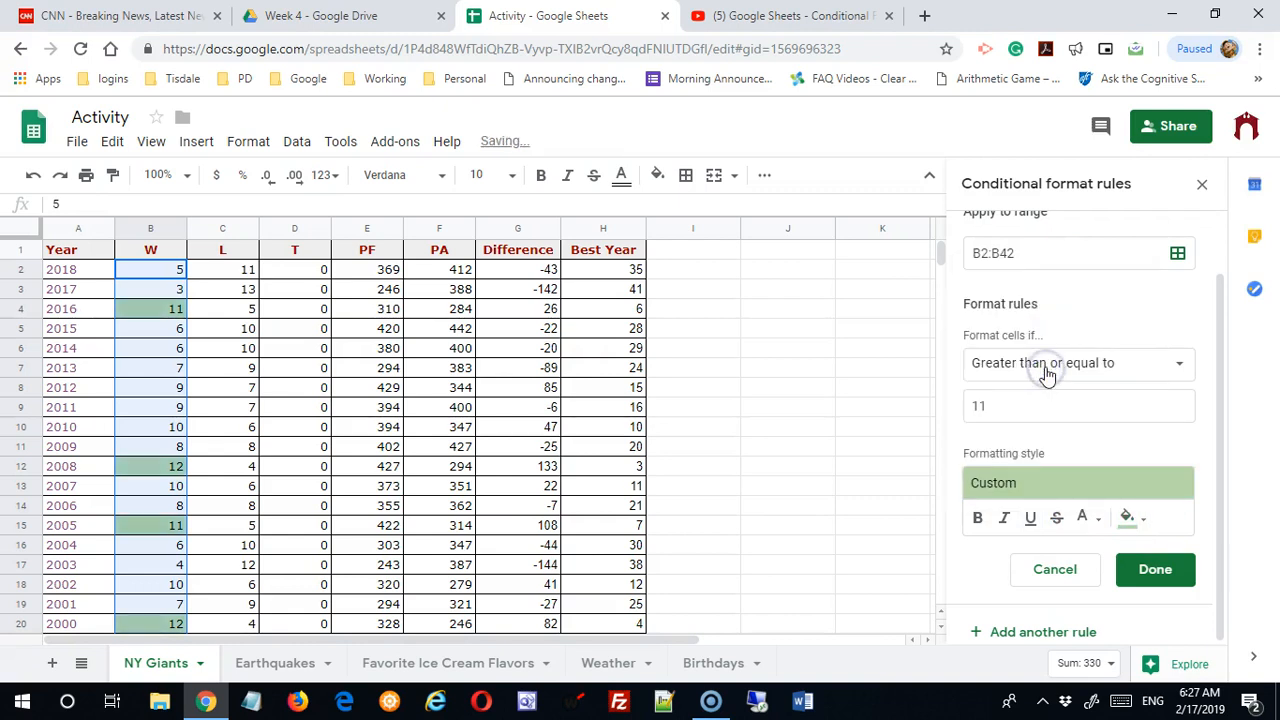
pyautogui.click(980, 518)
pyautogui.click(1099, 520)
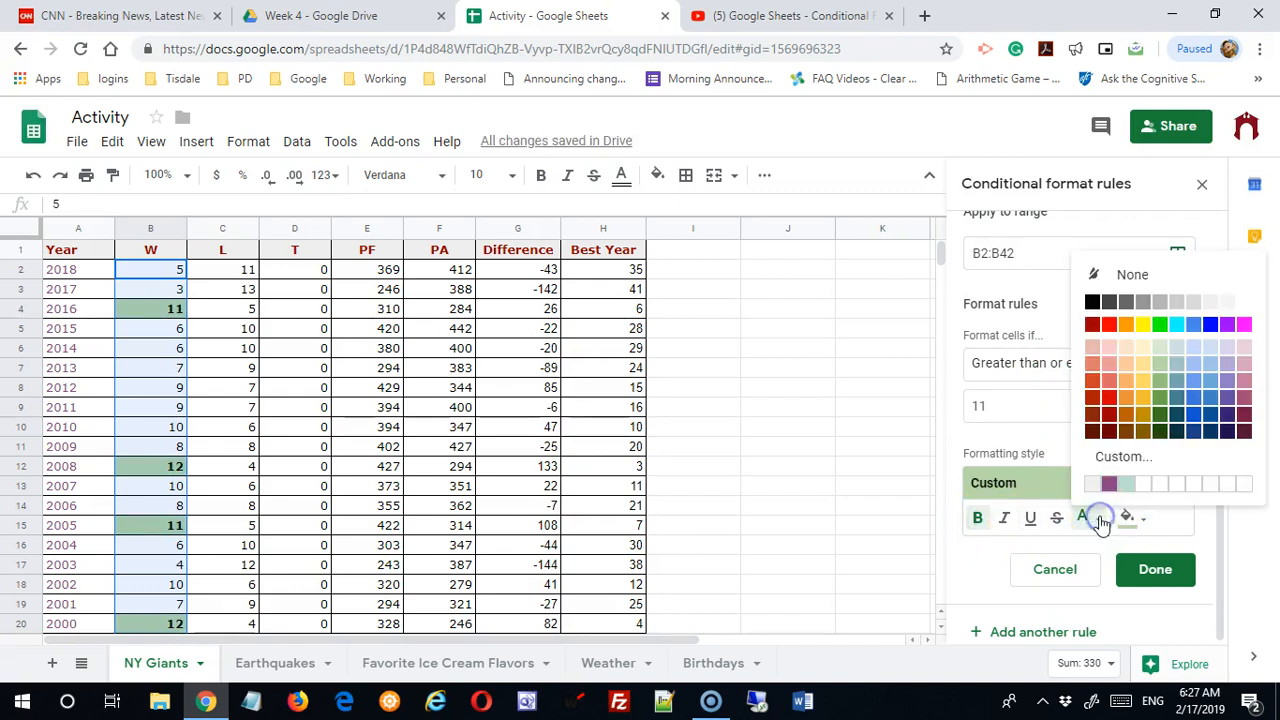
pyautogui.click(1160, 434)
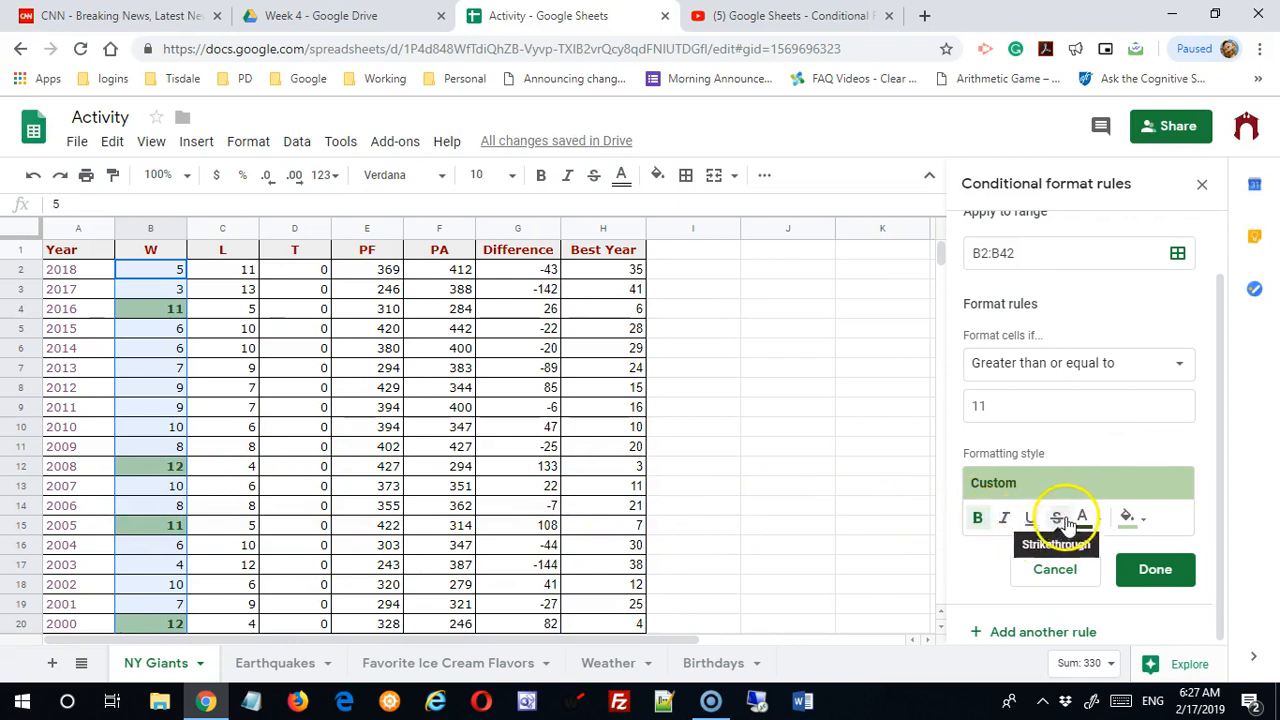
pyautogui.click(1155, 570)
pyautogui.click(729, 428)
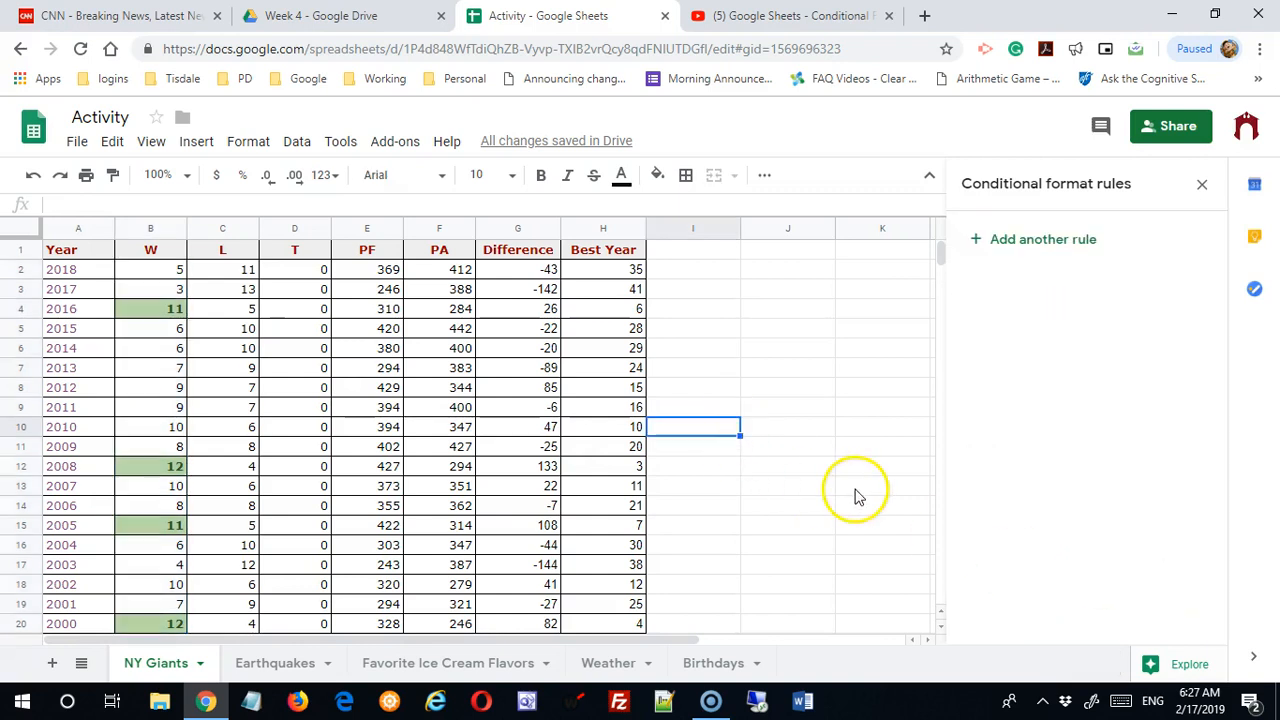
# Review the highlighted wins, reselect B2:B42 and add another conditional formatting rule to that range.
pyautogui.scroll(-5, 300, 430)
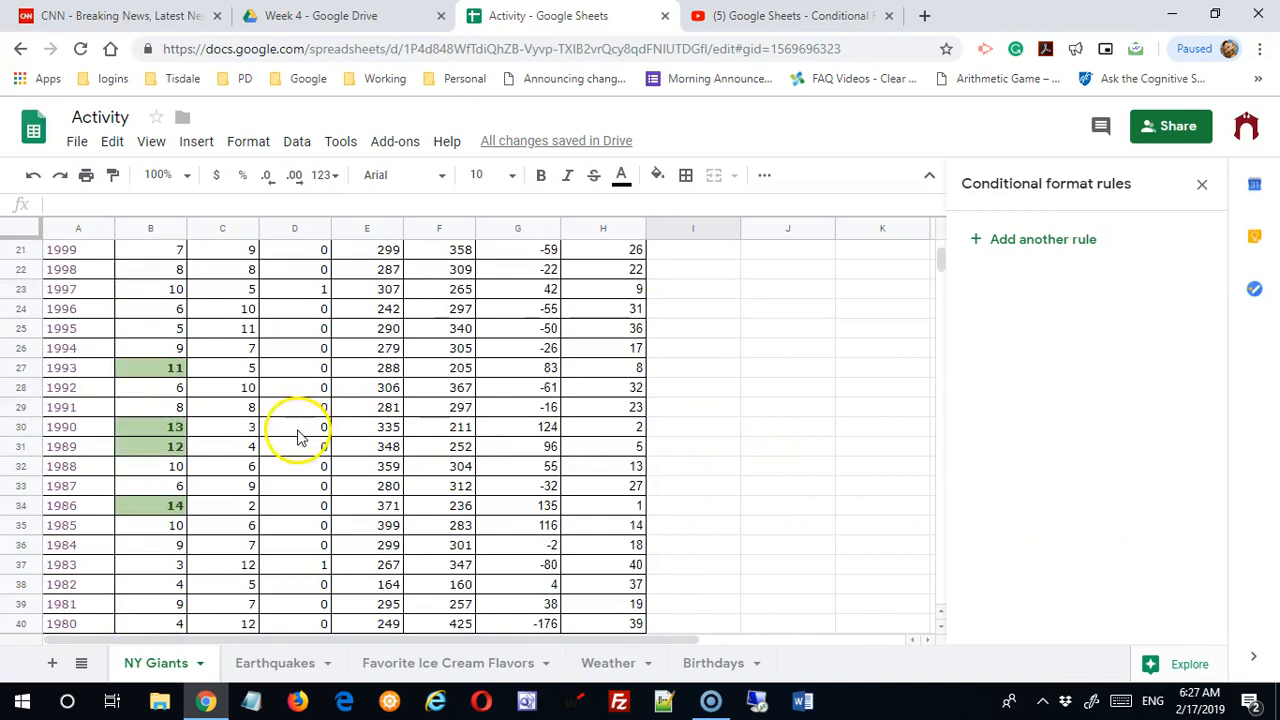
pyautogui.scroll(-3, 297, 432)
pyautogui.scroll(3, 297, 432)
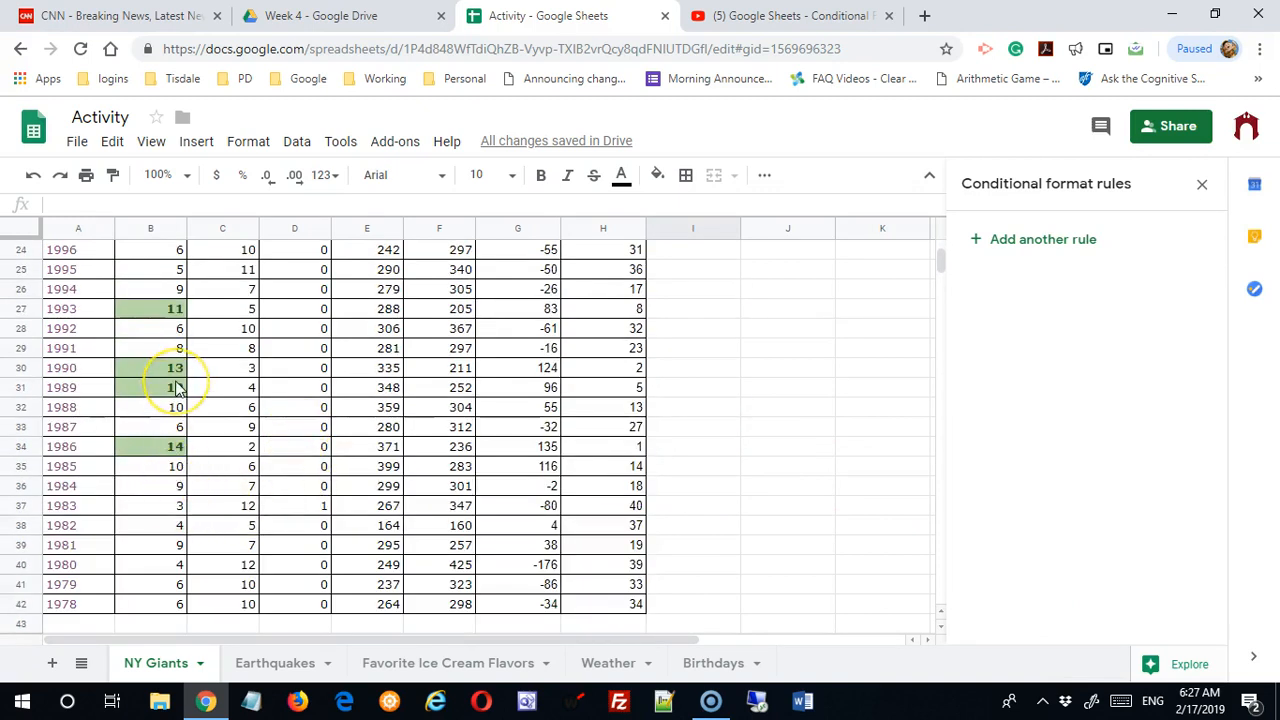
pyautogui.scroll(6, 176, 388)
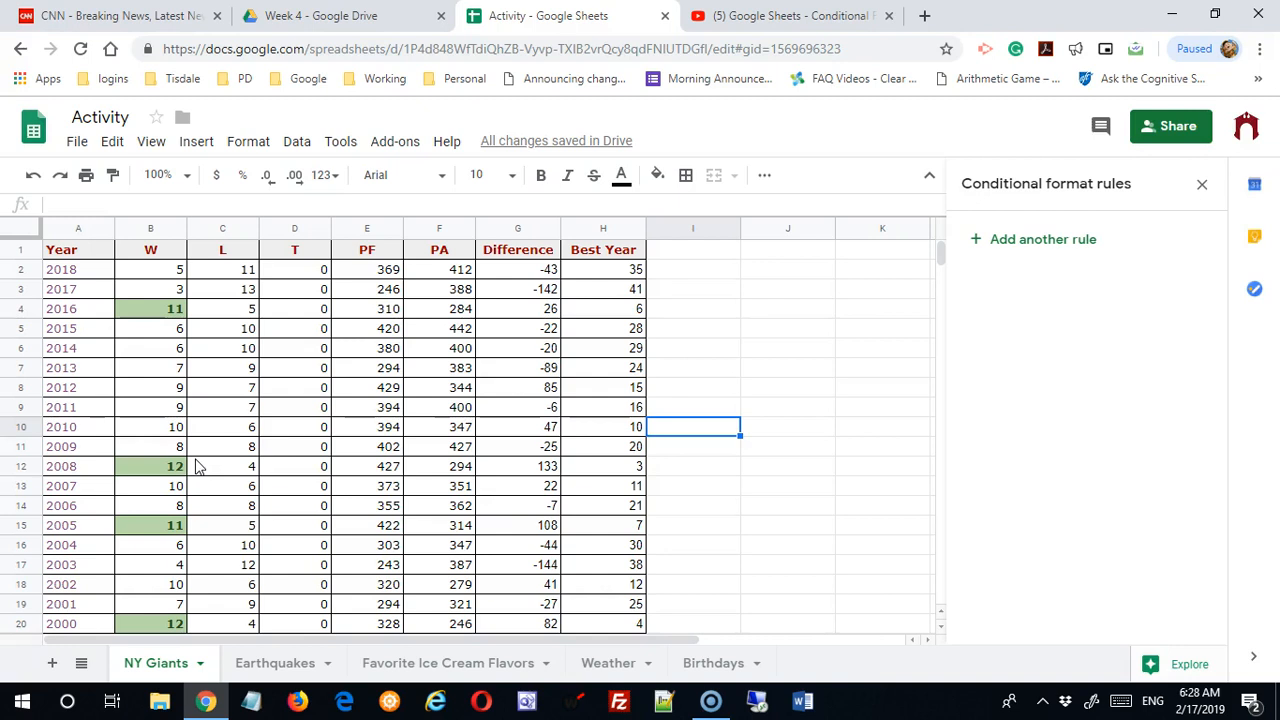
pyautogui.moveTo(170, 270); pyautogui.dragTo(174, 524)
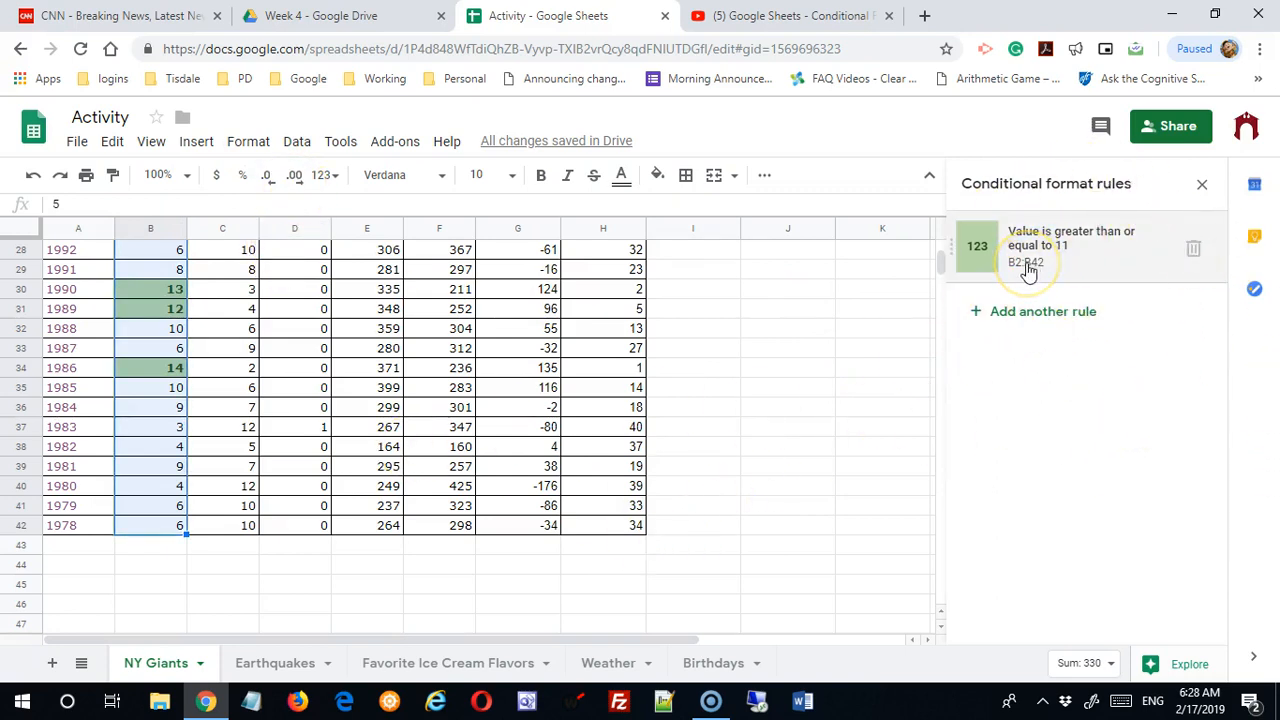
pyautogui.click(1013, 312)
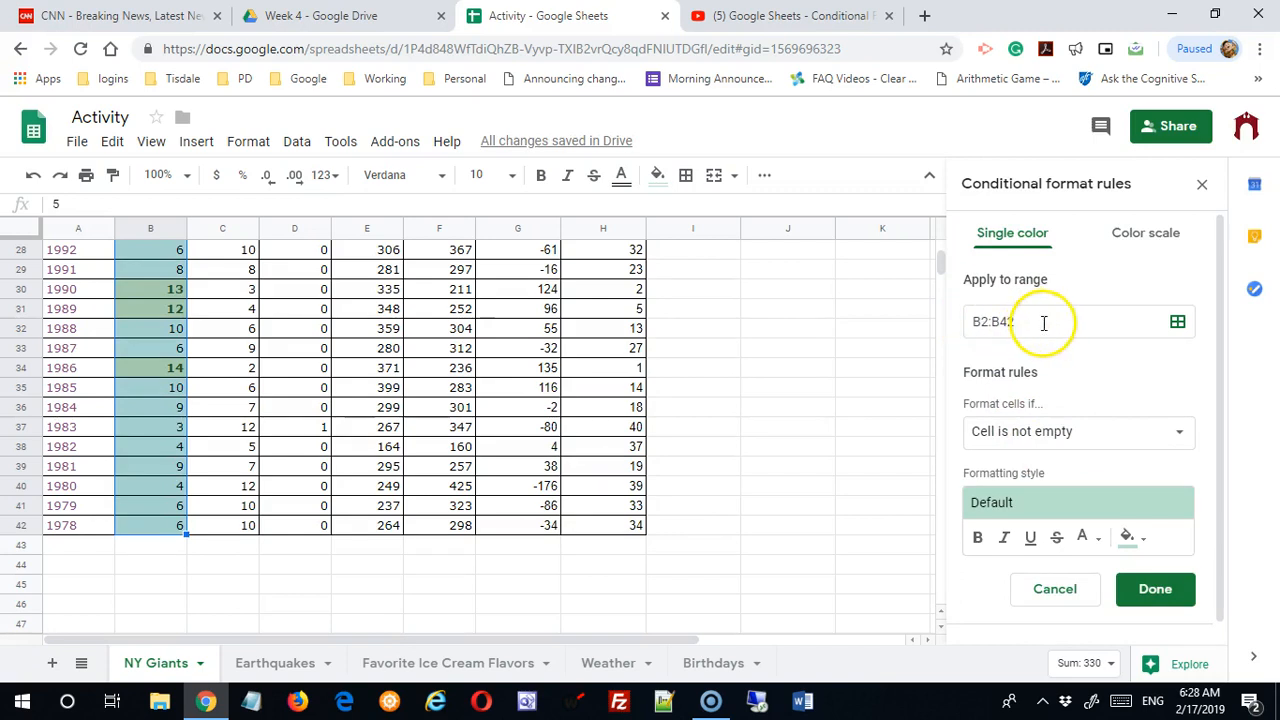
# Set the second rule's condition to less than or equal to 7 and check which win totals match.
pyautogui.click(1176, 431)
pyautogui.scroll(-2, 1103, 483)
pyautogui.scroll(-4, 1103, 483)
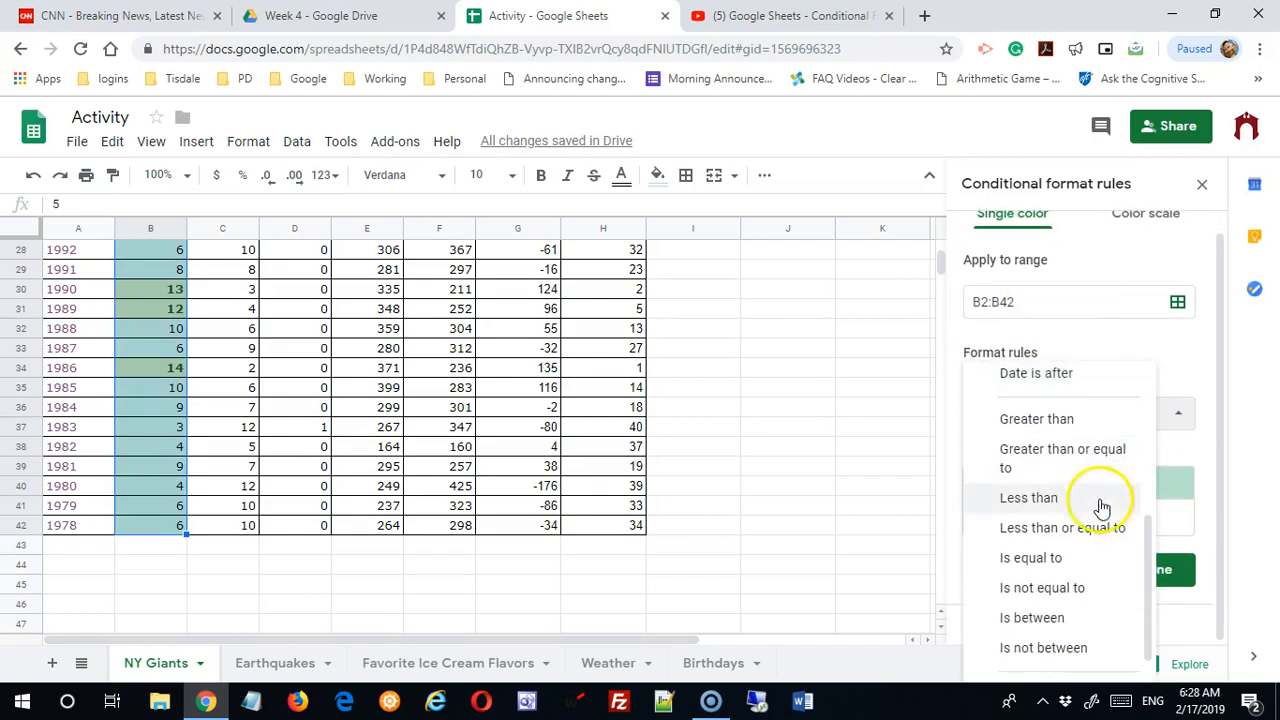
pyautogui.click(1103, 526)
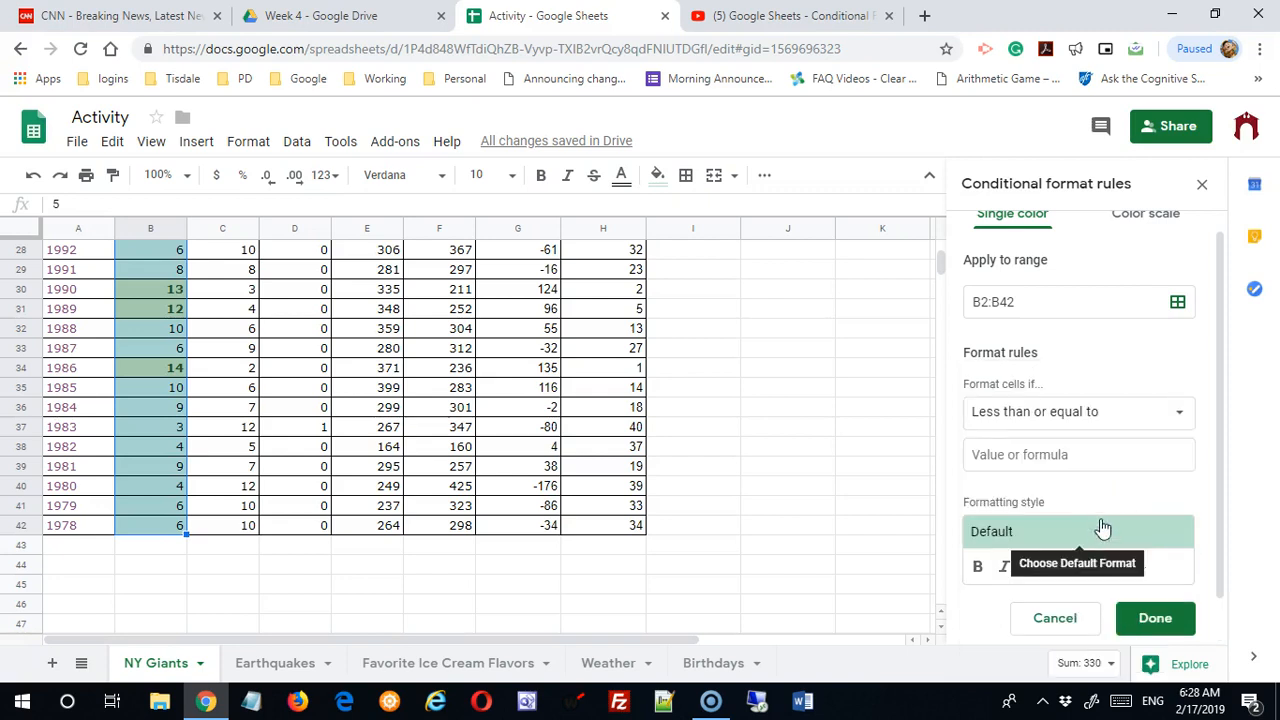
pyautogui.scroll(-1, 1100, 488)
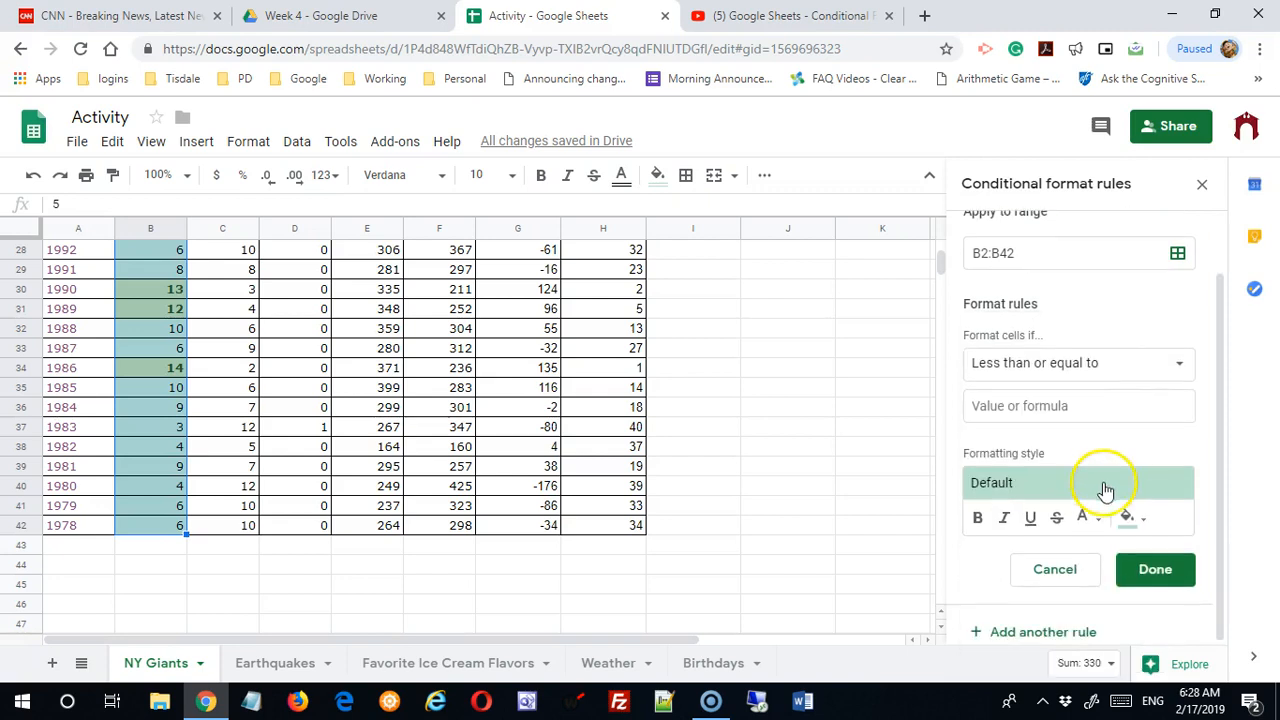
pyautogui.click(1076, 410)
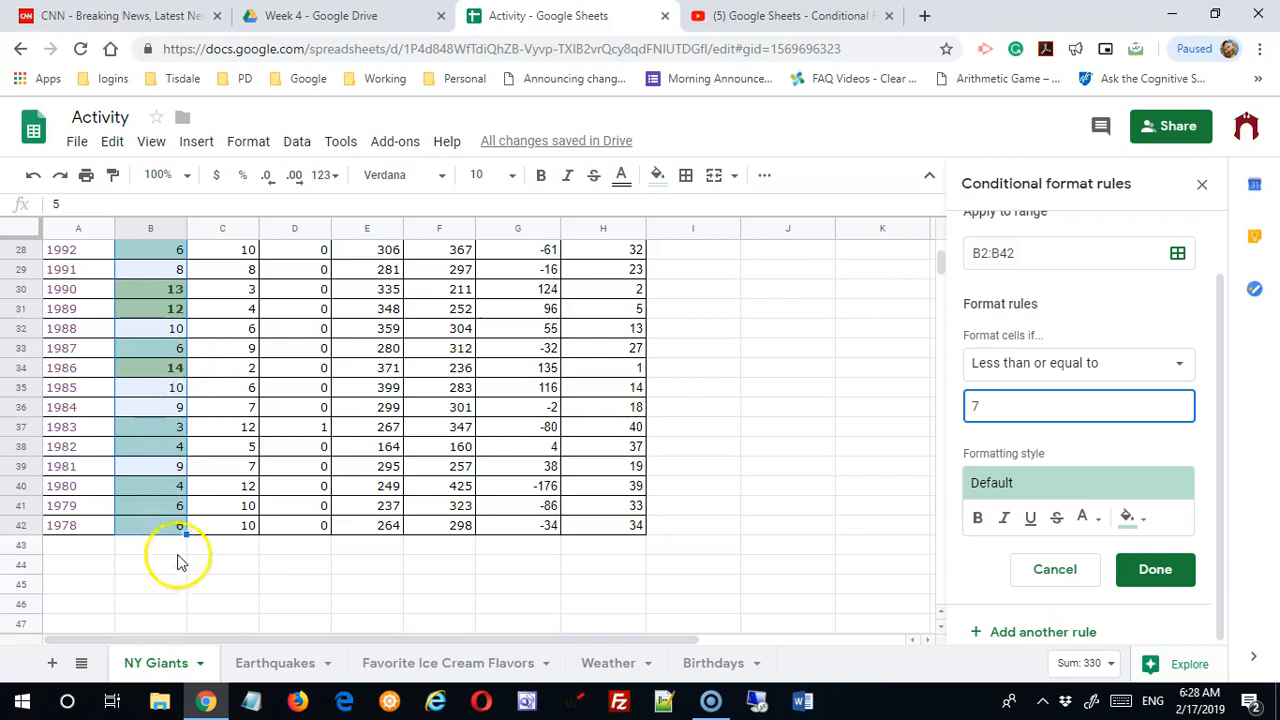
pyautogui.scroll(7, 206, 297)
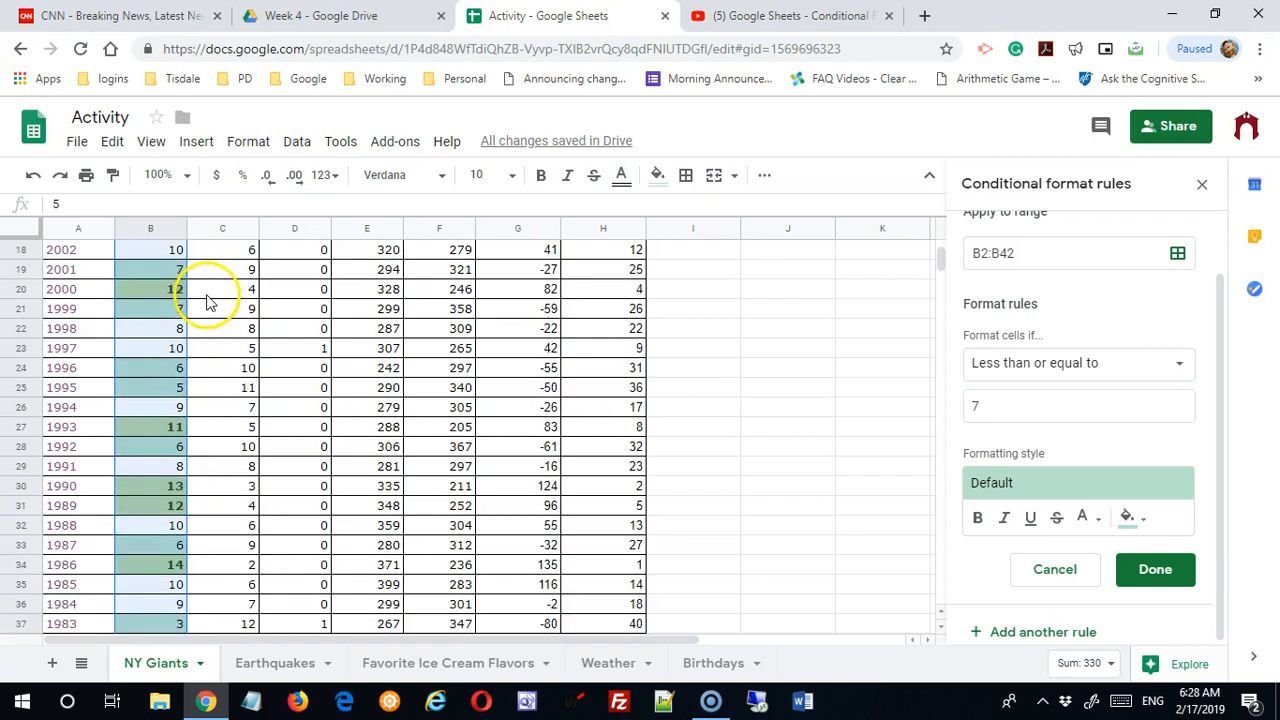
pyautogui.scroll(3, 206, 300)
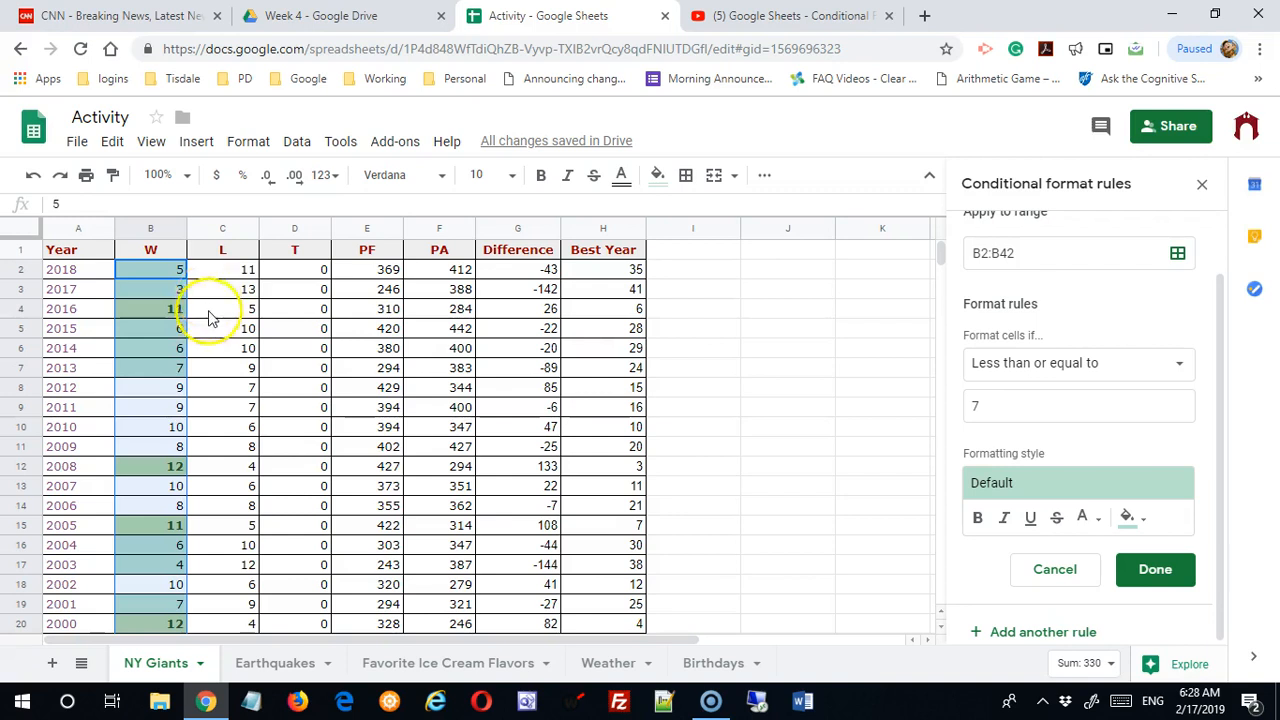
pyautogui.scroll(-4, 318, 470)
pyautogui.scroll(-3, 900, 408)
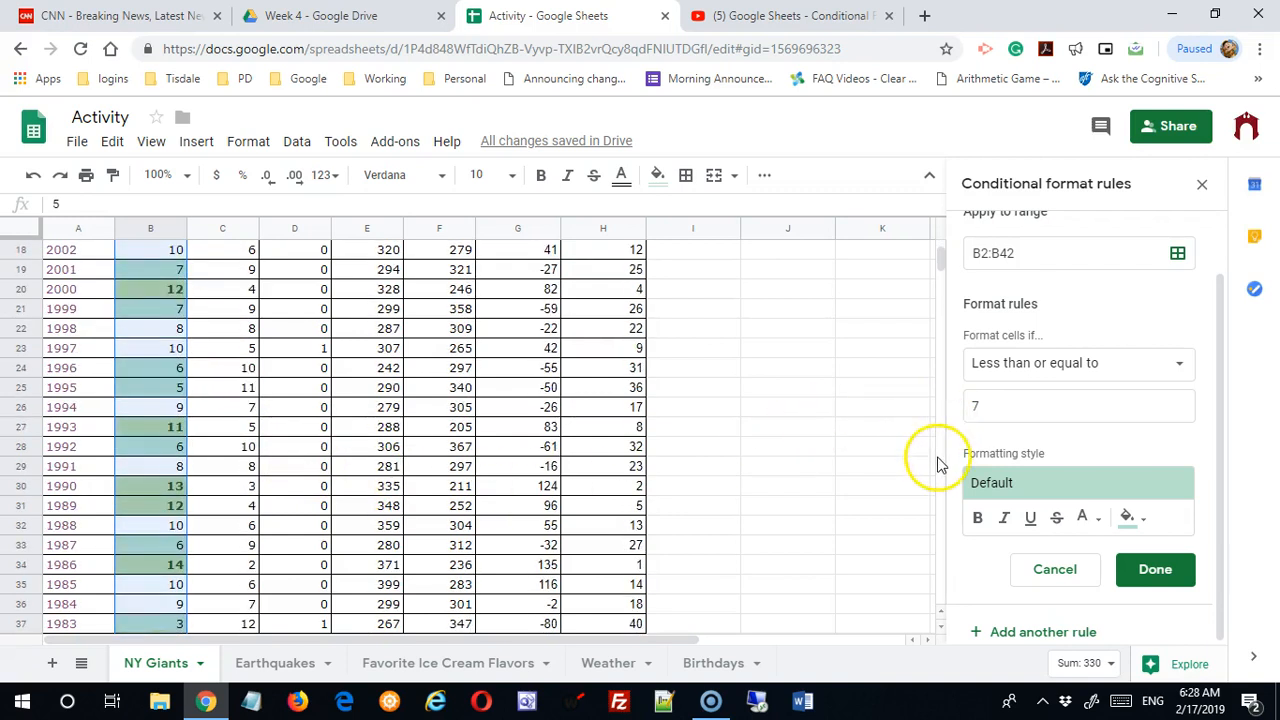
# Give the second rule a light red fill and change its threshold to 6.
pyautogui.click(1149, 528)
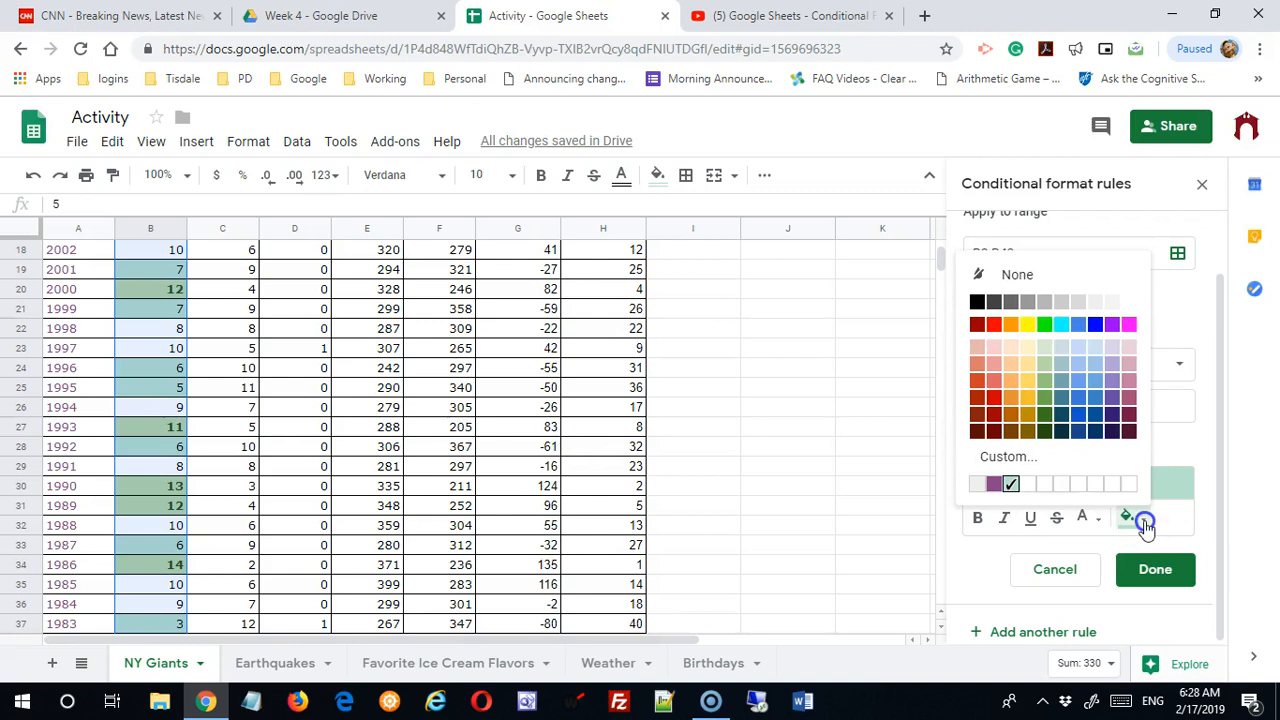
pyautogui.click(993, 383)
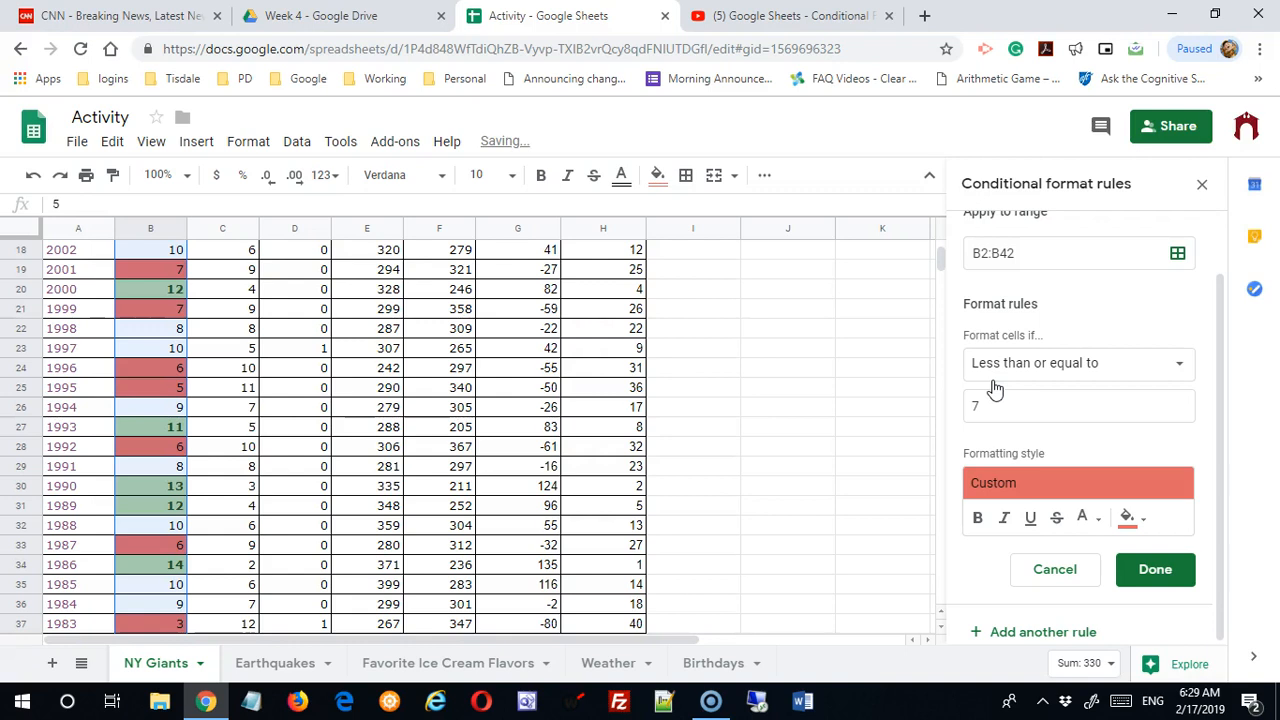
pyautogui.doubleClick(980, 405)
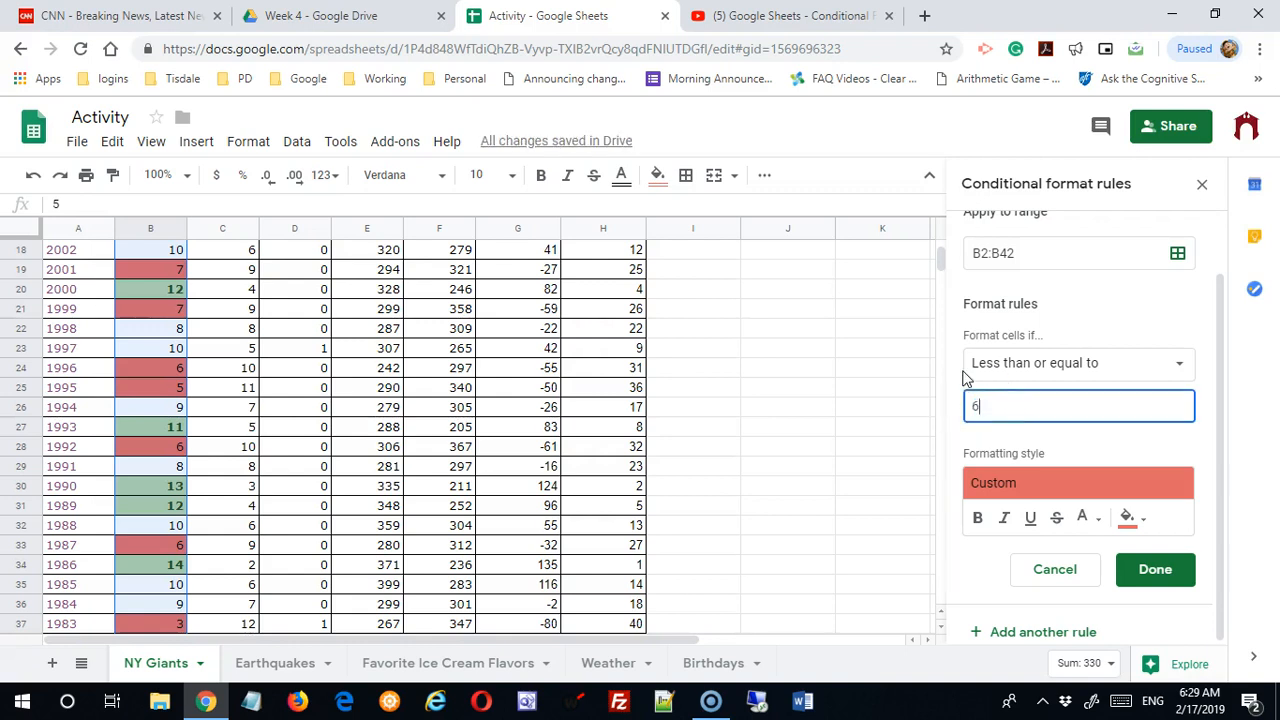
pyautogui.scroll(-3, 608, 475)
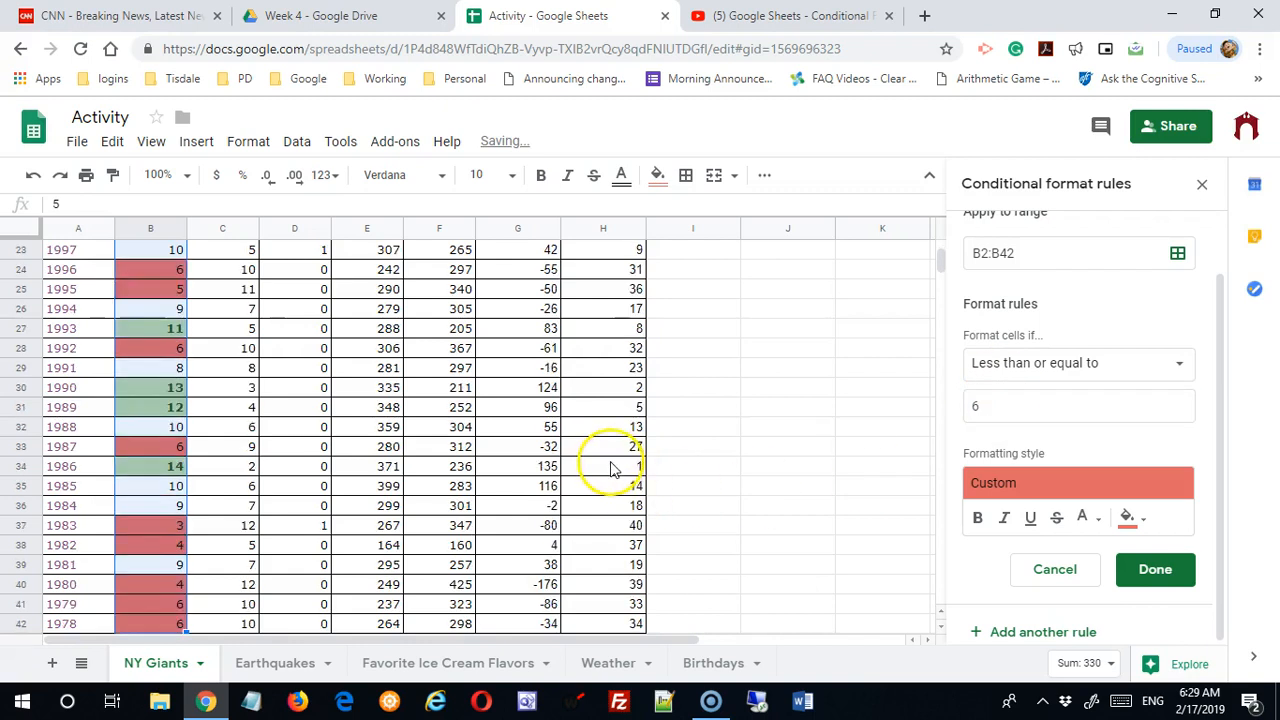
# Make the less-than-or-equal-to-6 rule's text bold and dark red, and save the rule.
pyautogui.scroll(5, 612, 472)
pyautogui.scroll(4, 614, 472)
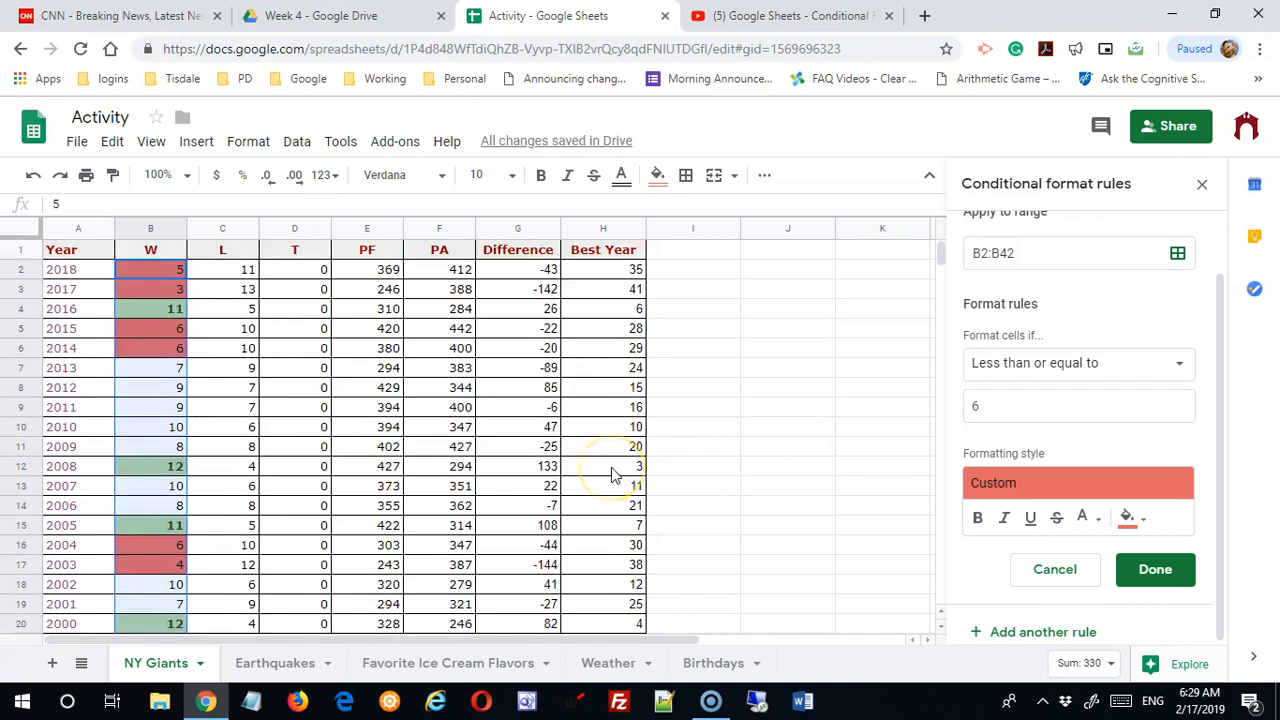
pyautogui.scroll(-2, 720, 471)
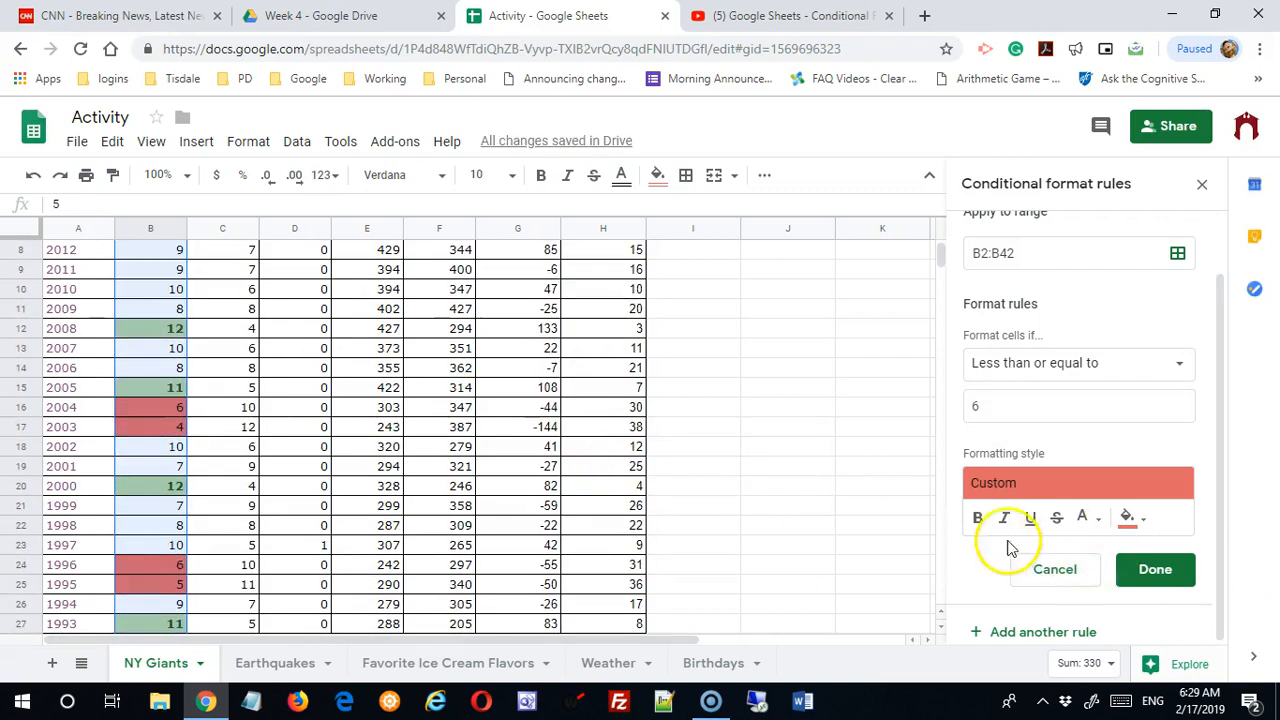
pyautogui.click(977, 518)
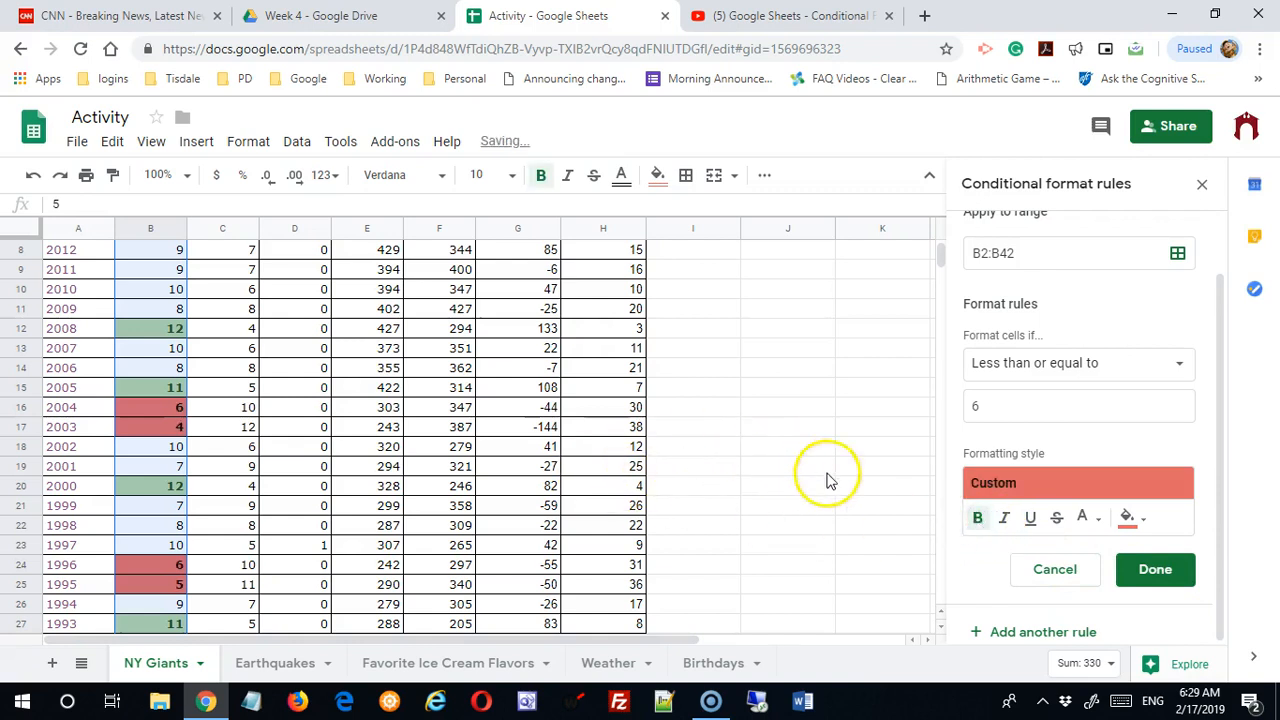
pyautogui.click(1100, 520)
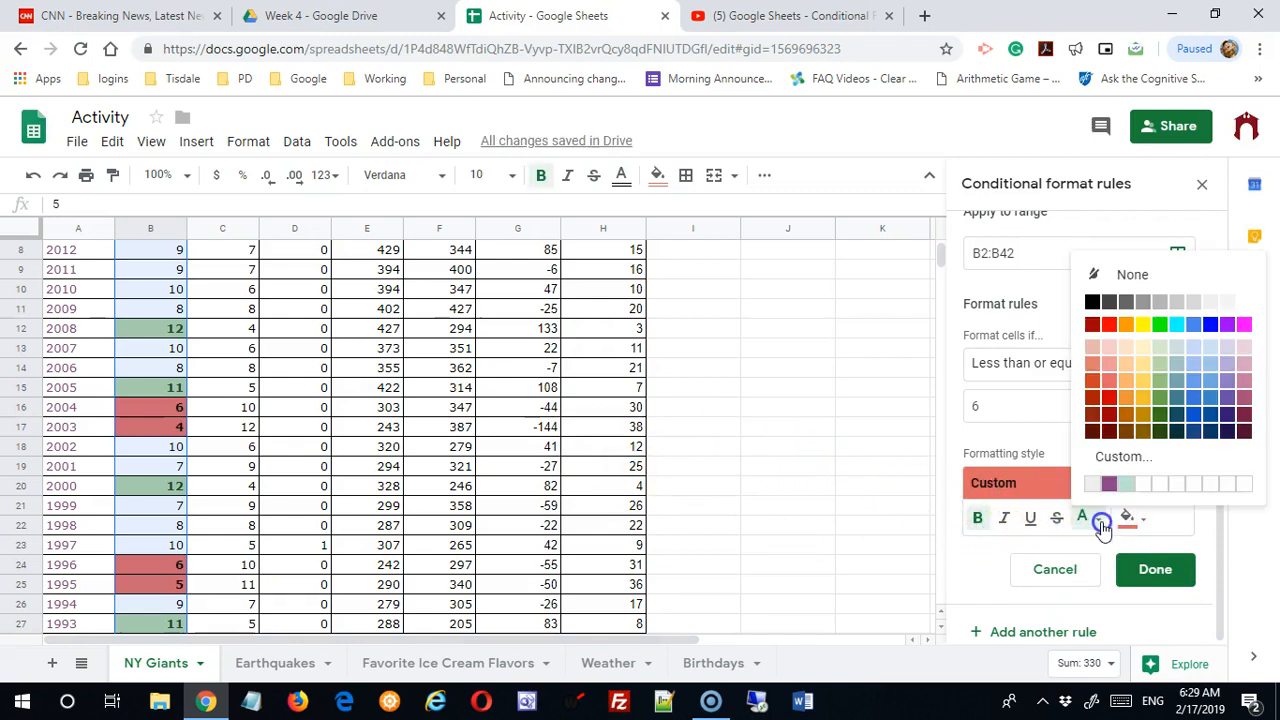
pyautogui.click(1113, 422)
pyautogui.click(1155, 569)
pyautogui.click(548, 444)
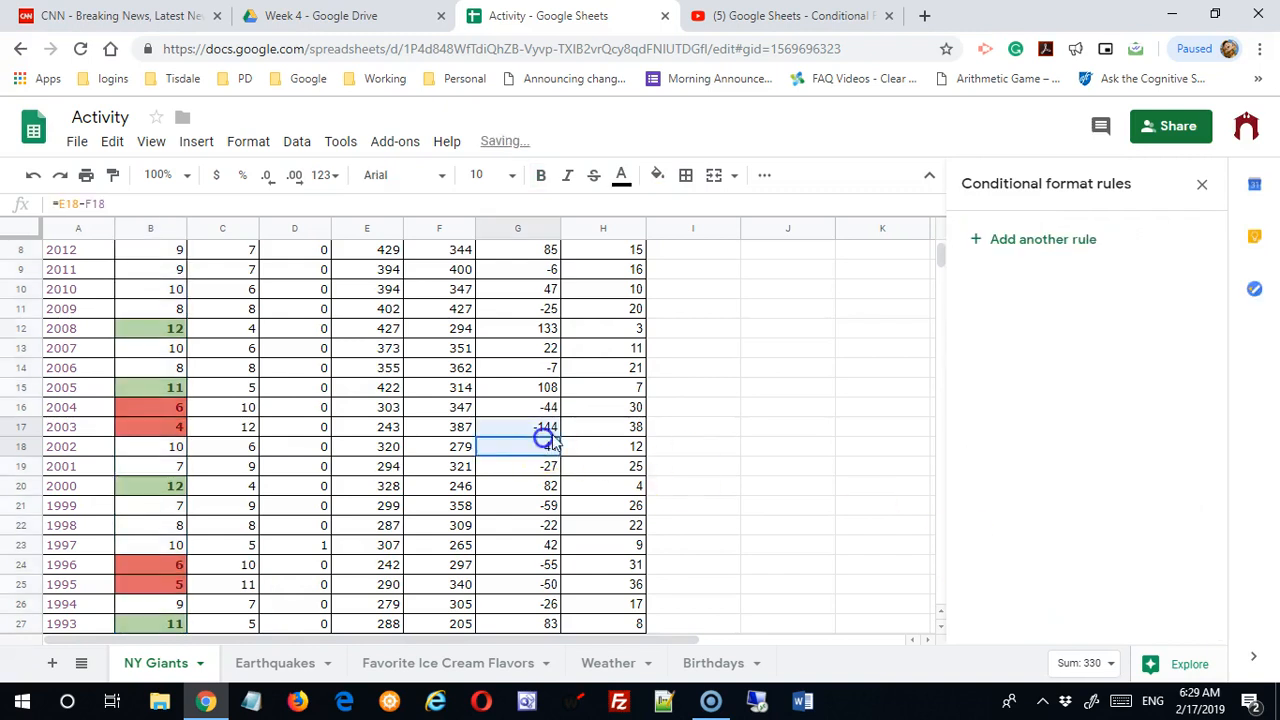
# Select the data range A2:H42 and add another conditional formatting rule to it.
pyautogui.scroll(2, 777, 466)
pyautogui.scroll(-6, 777, 466)
pyautogui.scroll(-5, 778, 472)
pyautogui.scroll(11, 778, 472)
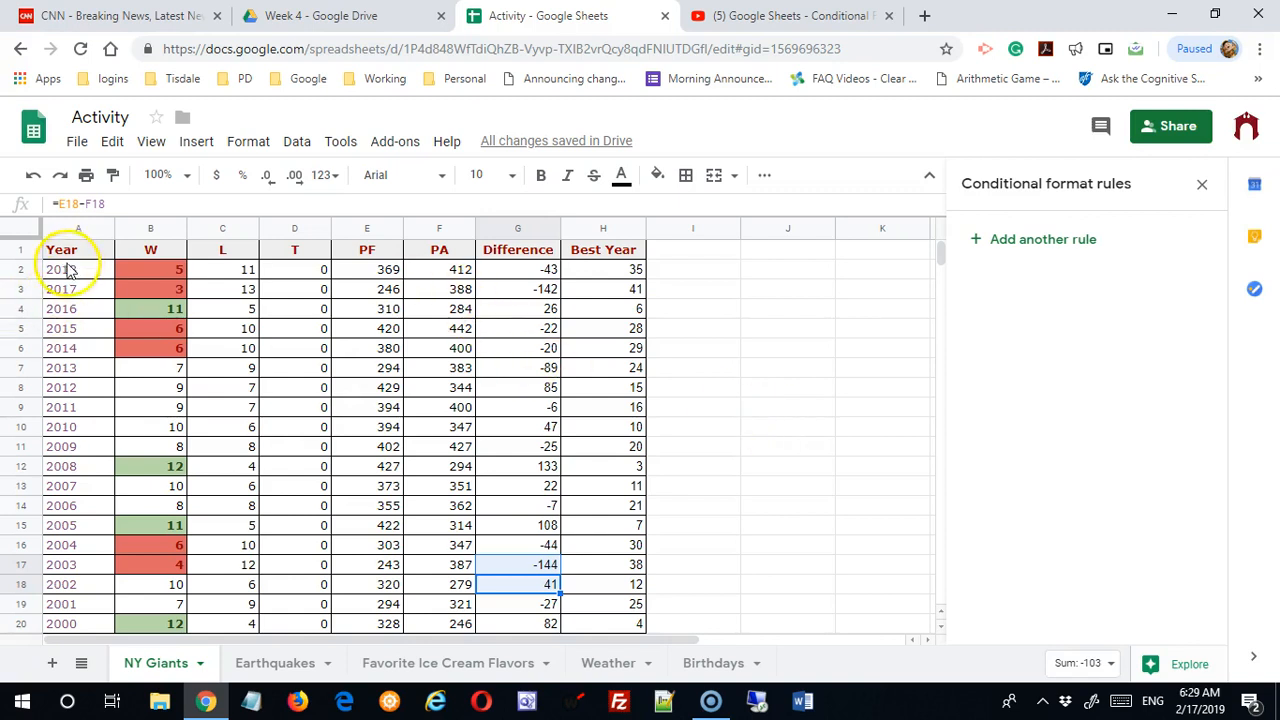
pyautogui.moveTo(68, 271); pyautogui.dragTo(636, 548)
pyautogui.scroll(6, 610, 582)
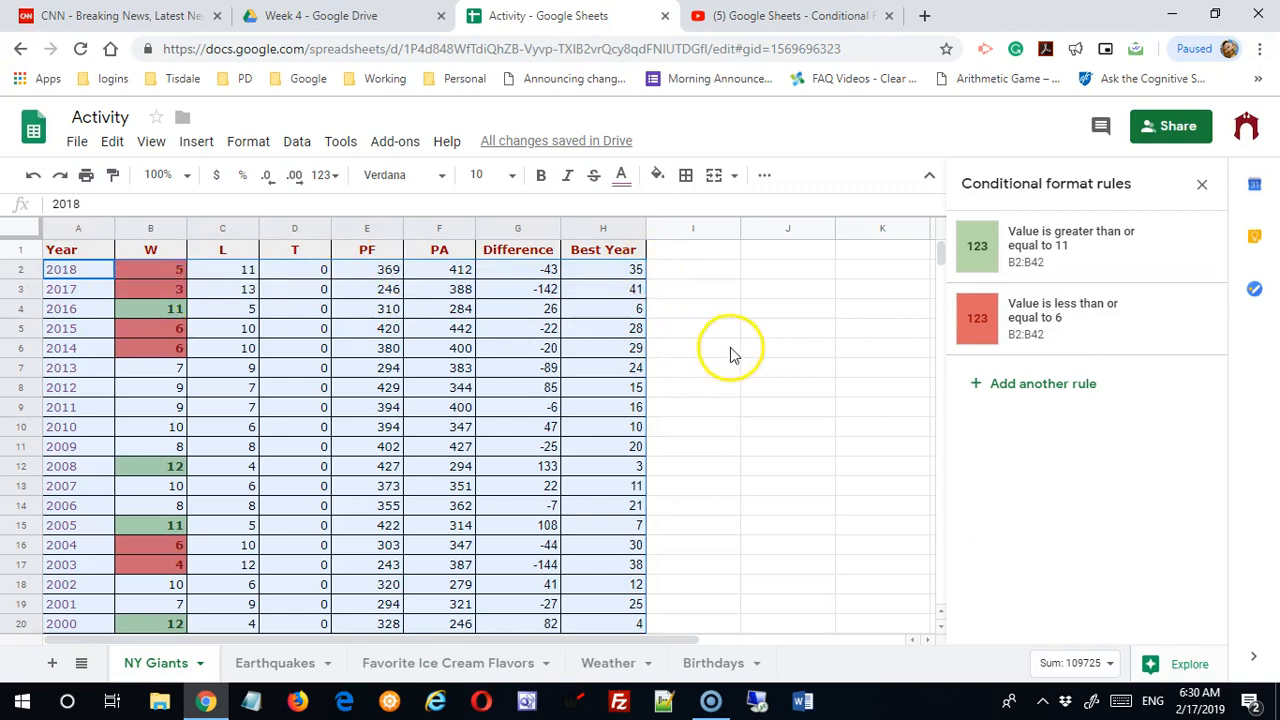
pyautogui.click(993, 385)
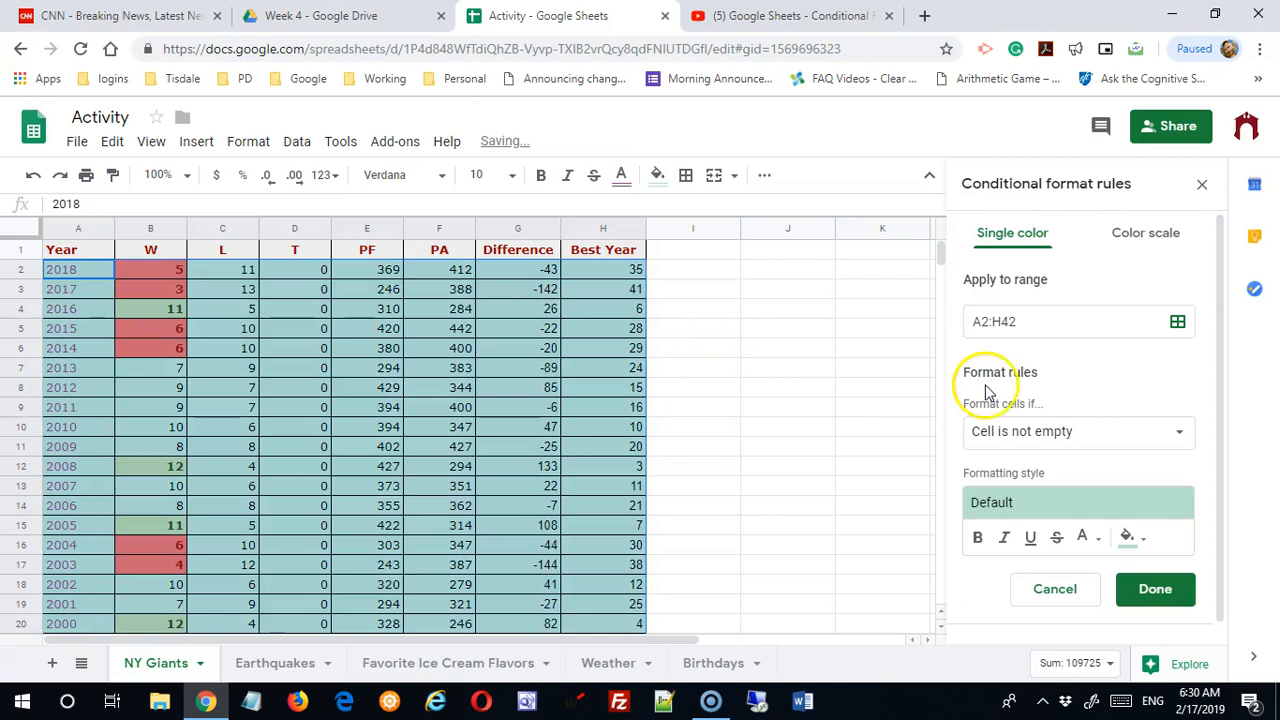
pyautogui.scroll(-3, 673, 413)
pyautogui.scroll(3, 673, 413)
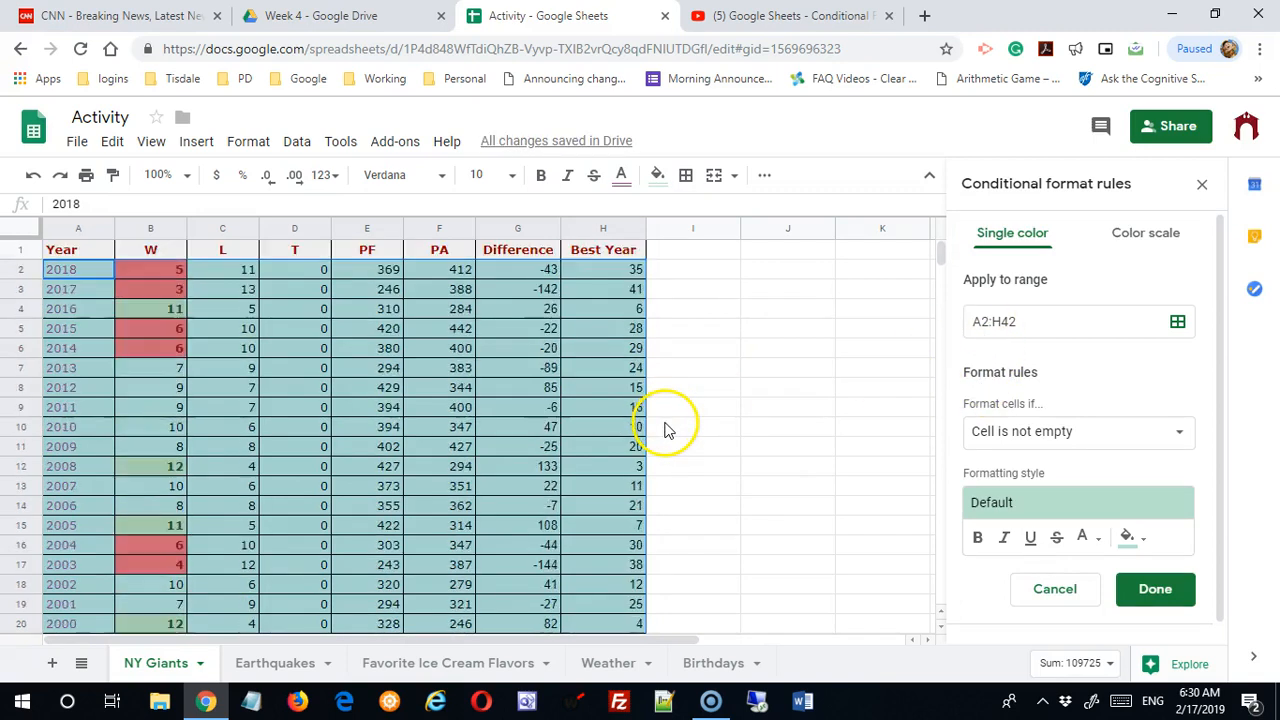
# Set the new rule's condition to a custom formula, =e2>=380, to test the points-for column.
pyautogui.click(1171, 435)
pyautogui.scroll(-5, 1128, 522)
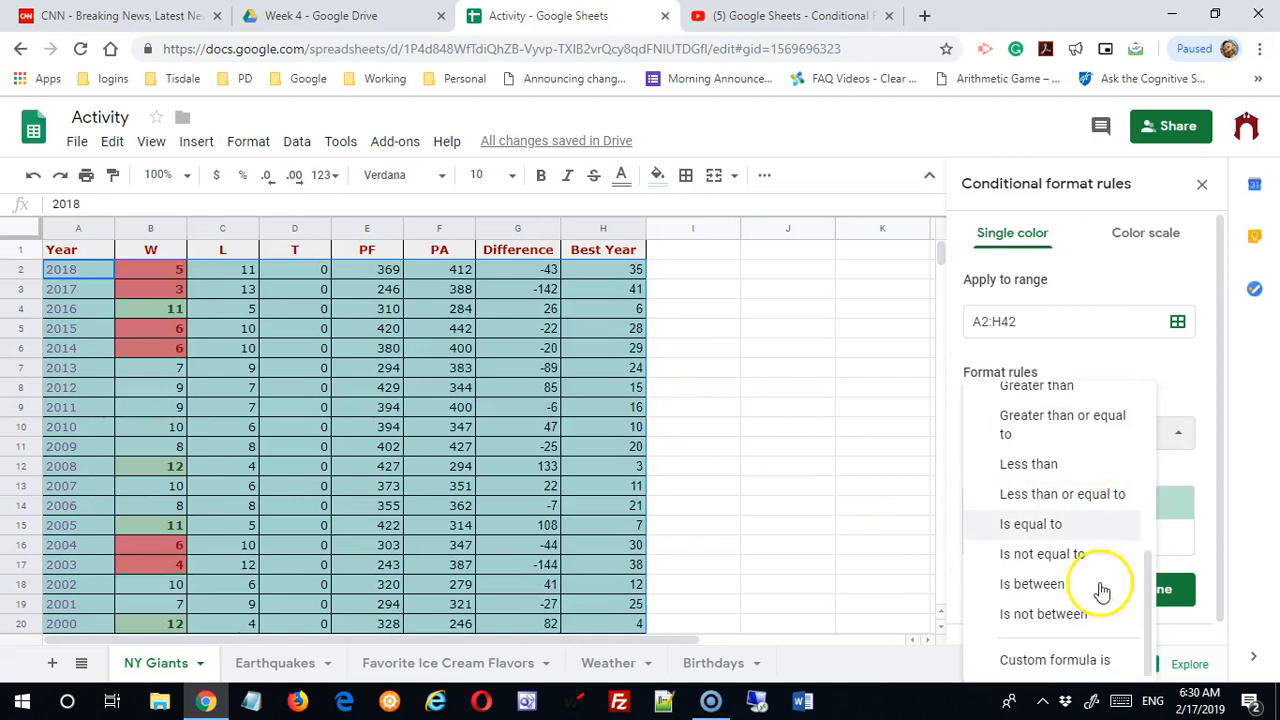
pyautogui.click(1070, 660)
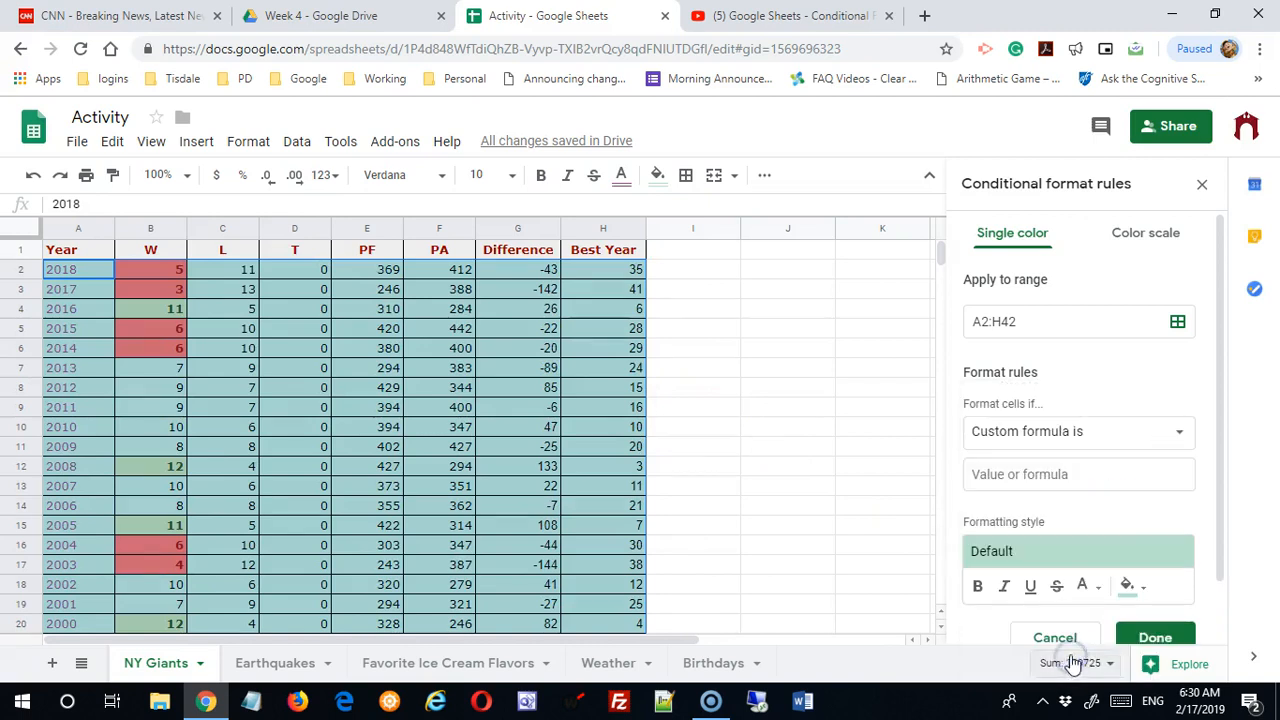
pyautogui.moveTo(1215, 365); pyautogui.dragTo(1228, 449)
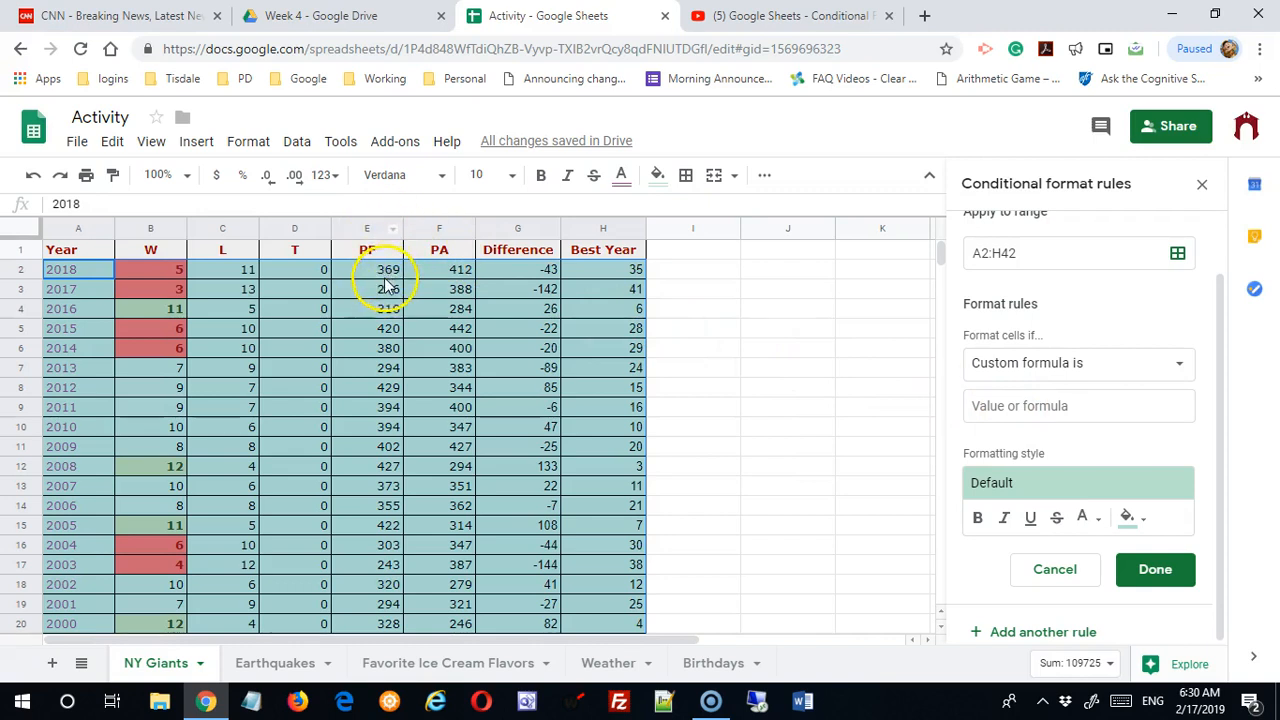
pyautogui.click(1032, 416)
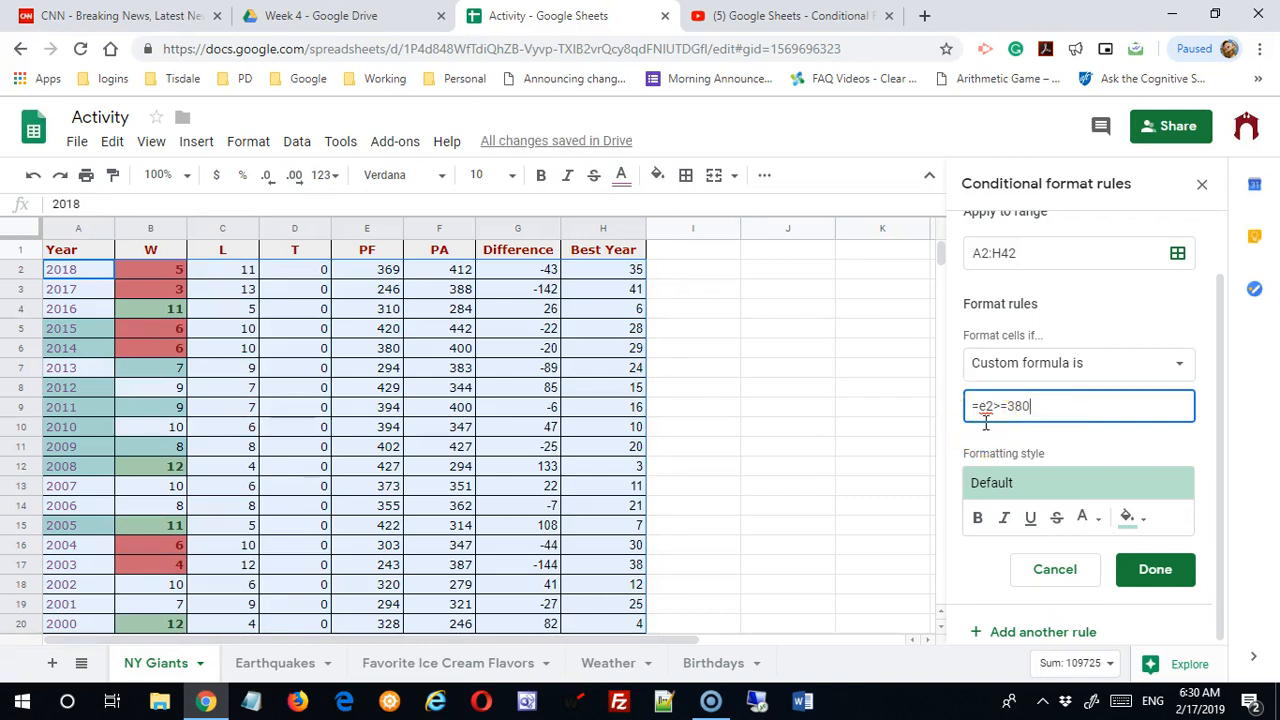
pyautogui.click(976, 406)
pyautogui.moveTo(979, 405); pyautogui.dragTo(1033, 406)
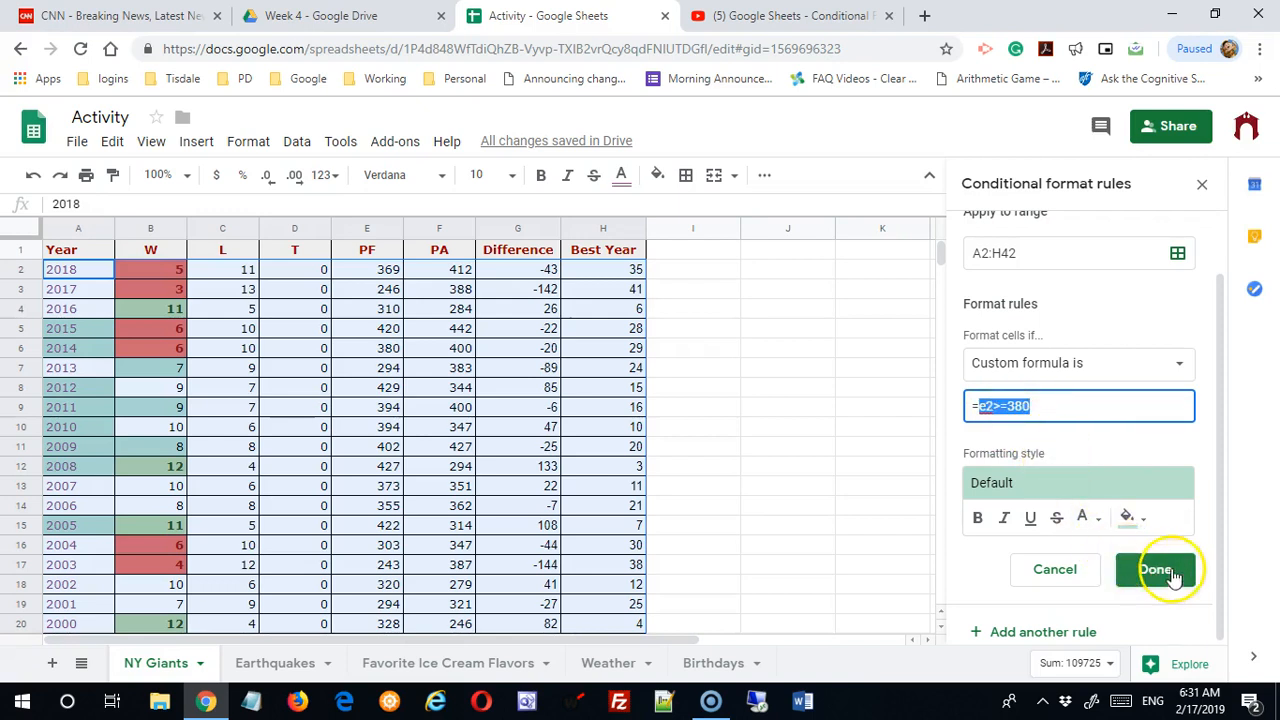
# Give the custom formula rule a light yellow fill, save it and deselect the data range.
pyautogui.click(1144, 518)
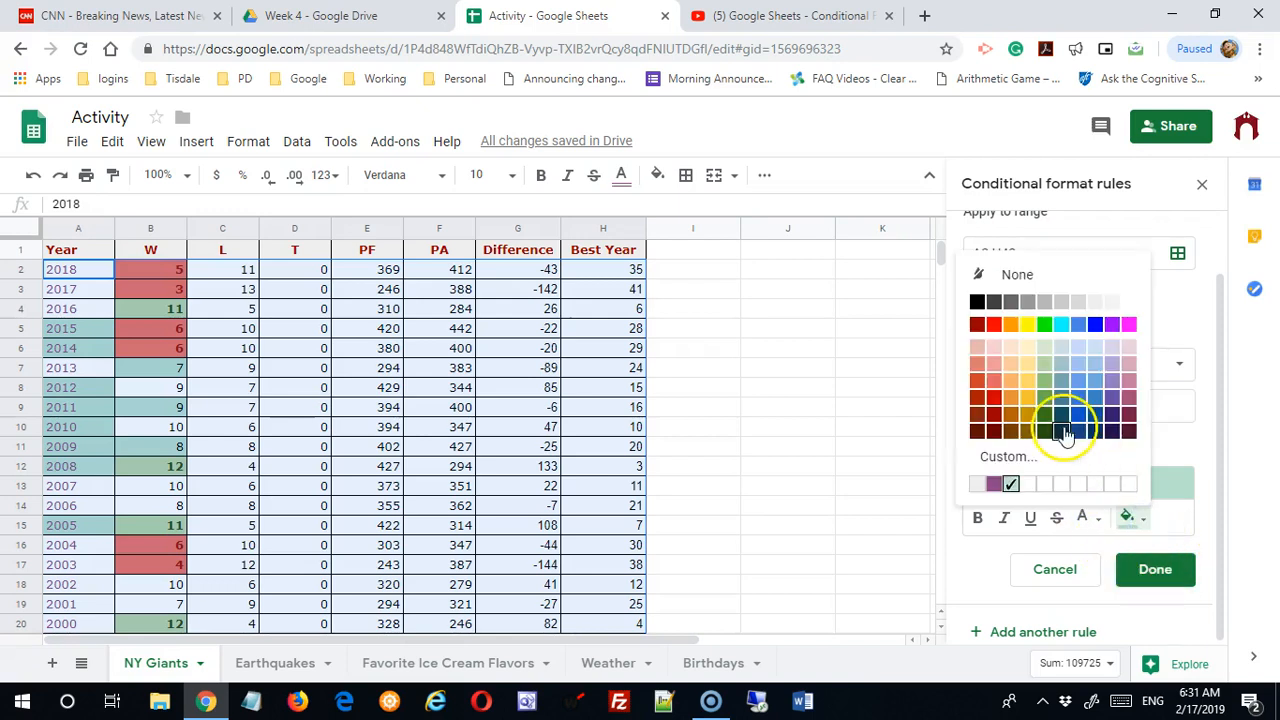
pyautogui.click(1027, 368)
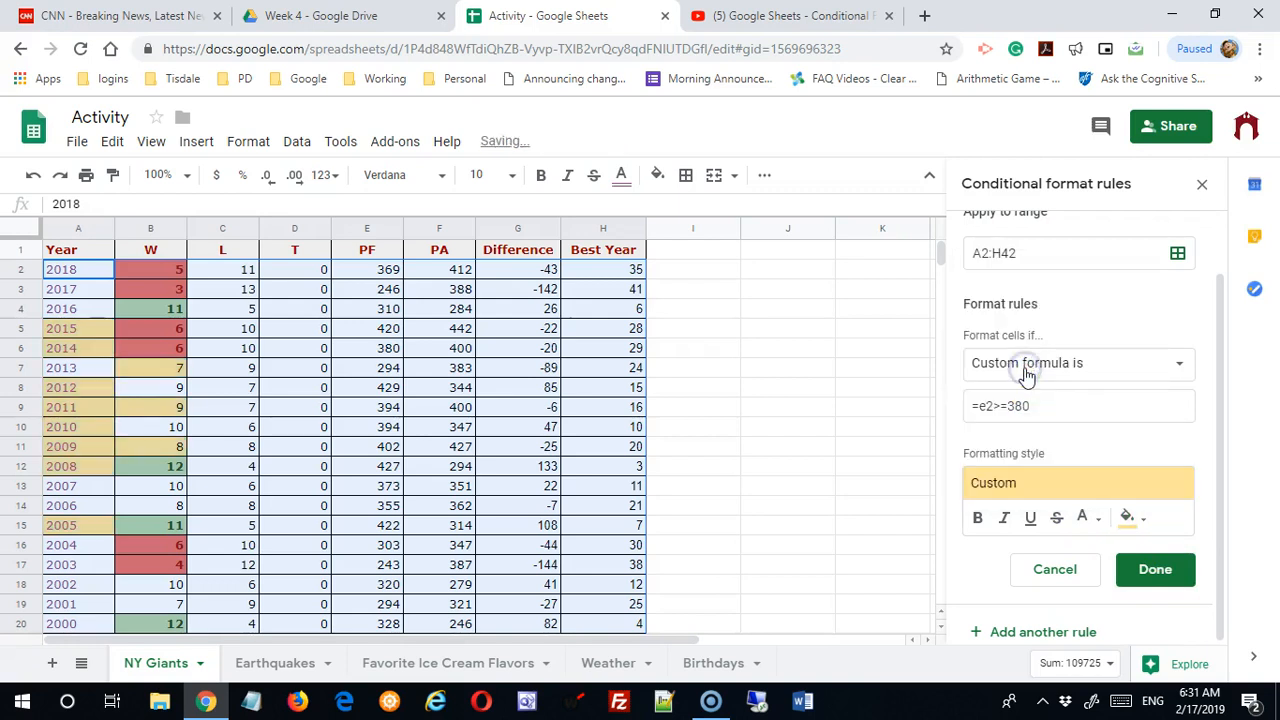
pyautogui.click(1152, 569)
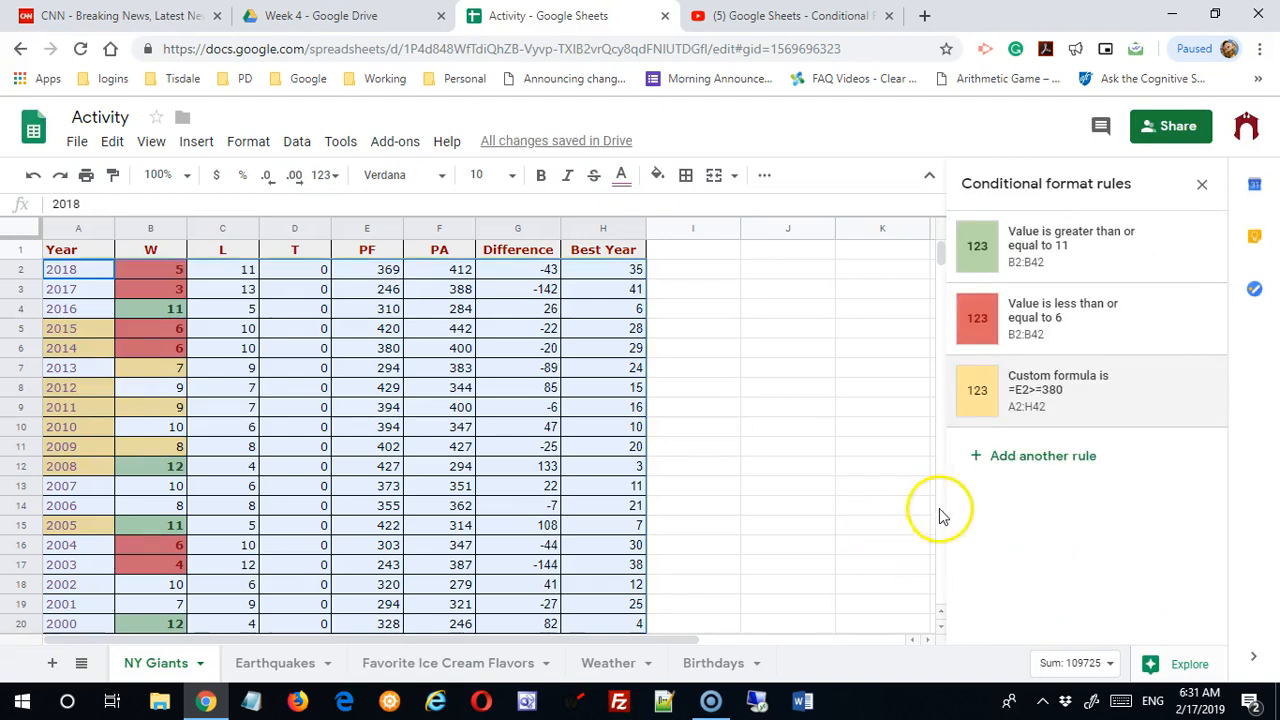
pyautogui.click(829, 490)
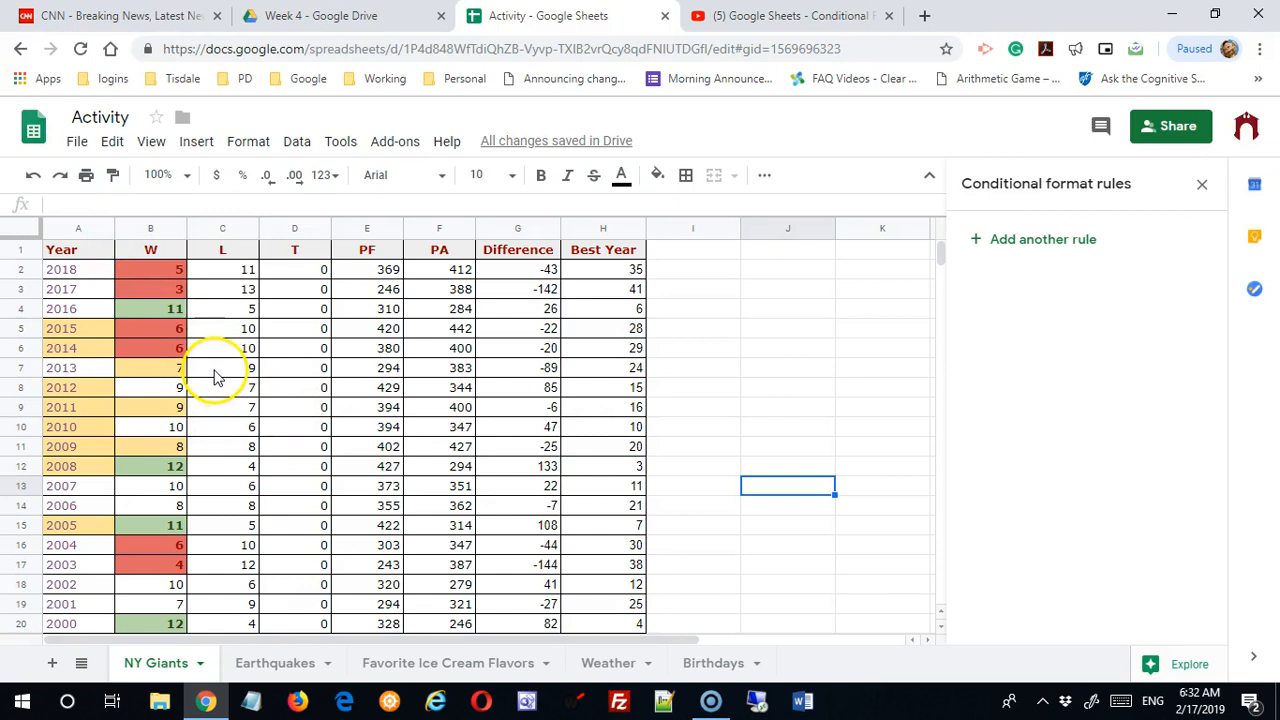
# Reselect A2:H42 and change the custom formula rule to =$E2>=380 so entire rows are highlighted, then save it.
pyautogui.moveTo(90, 270); pyautogui.dragTo(609, 560)
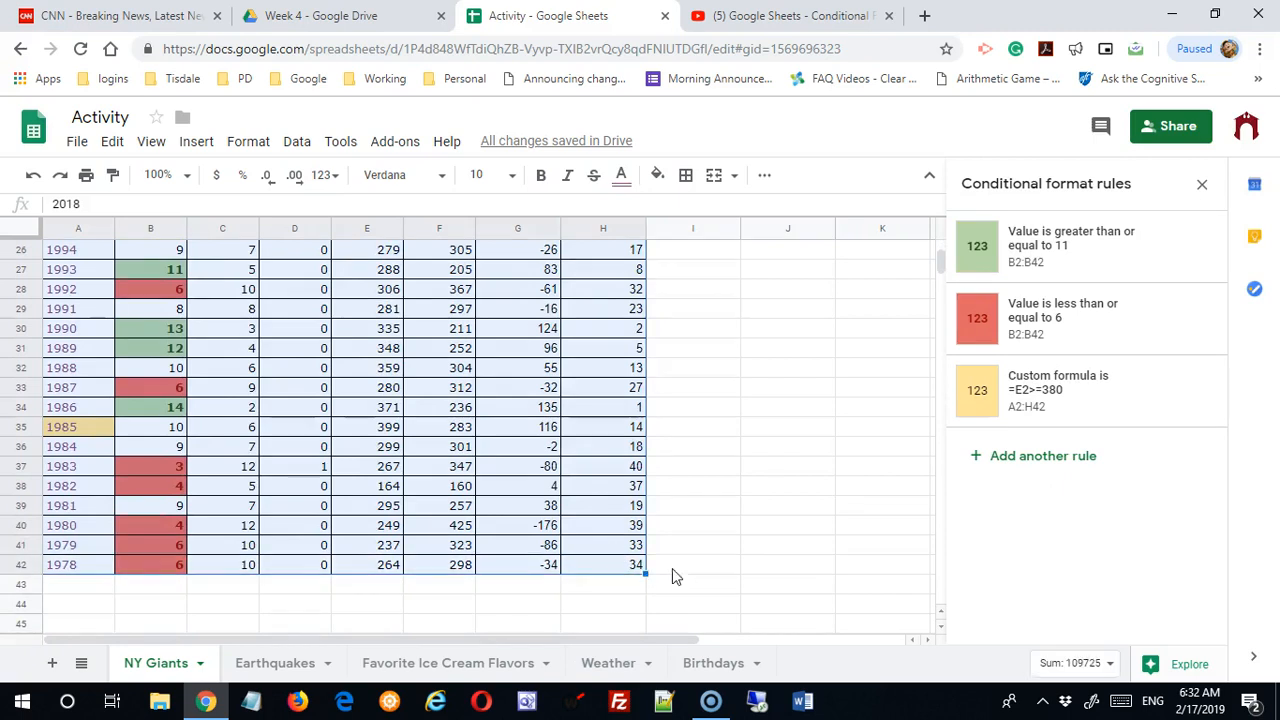
pyautogui.scroll(8, 857, 571)
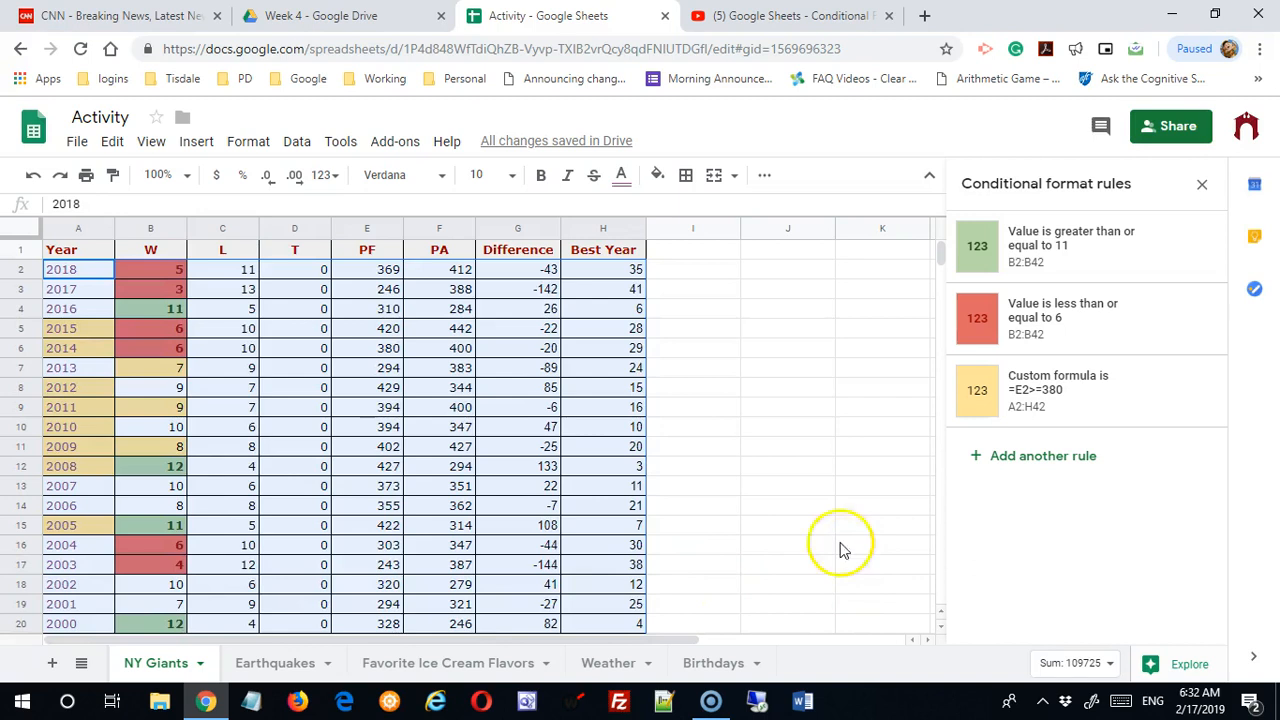
pyautogui.click(1031, 389)
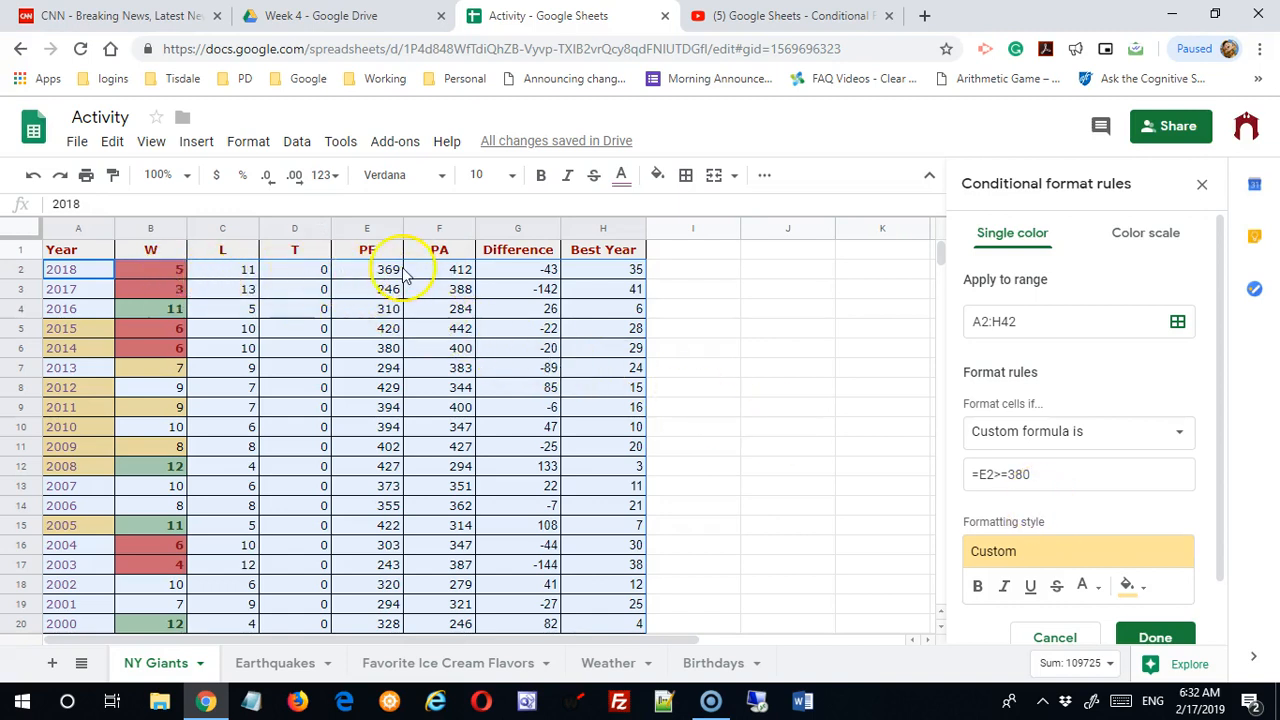
pyautogui.click(982, 474)
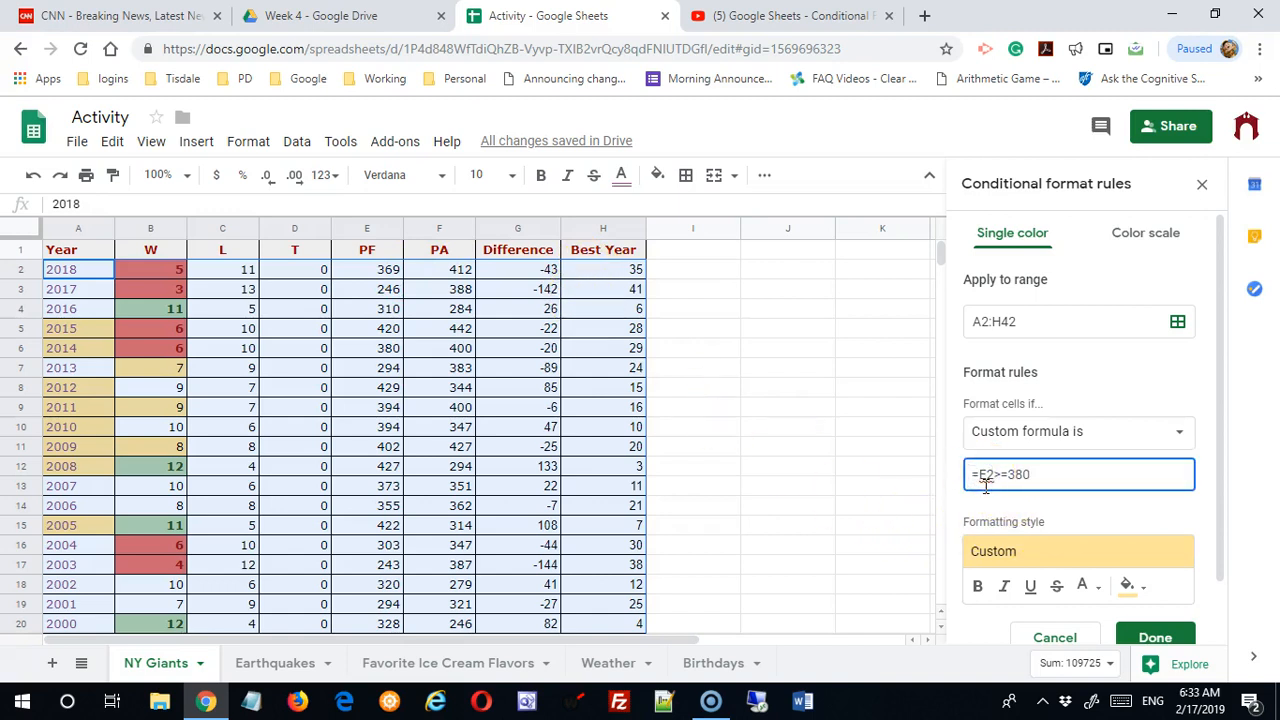
pyautogui.write('$')
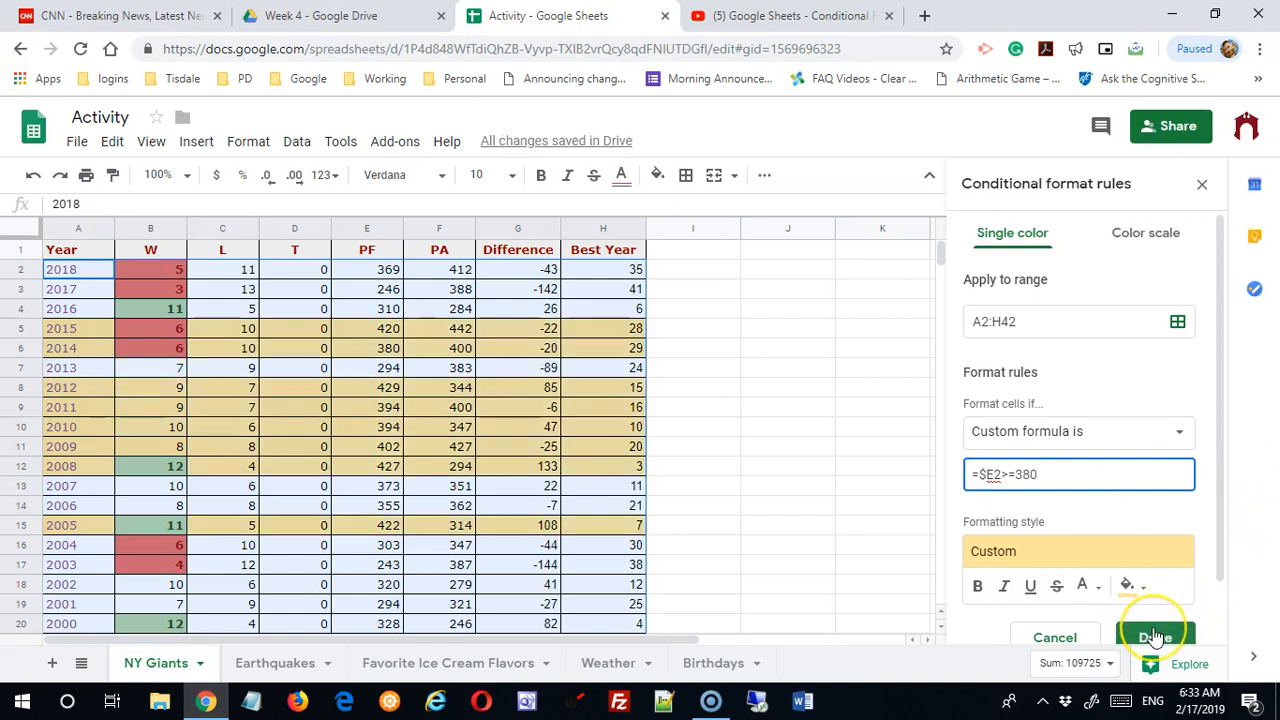
pyautogui.click(1153, 637)
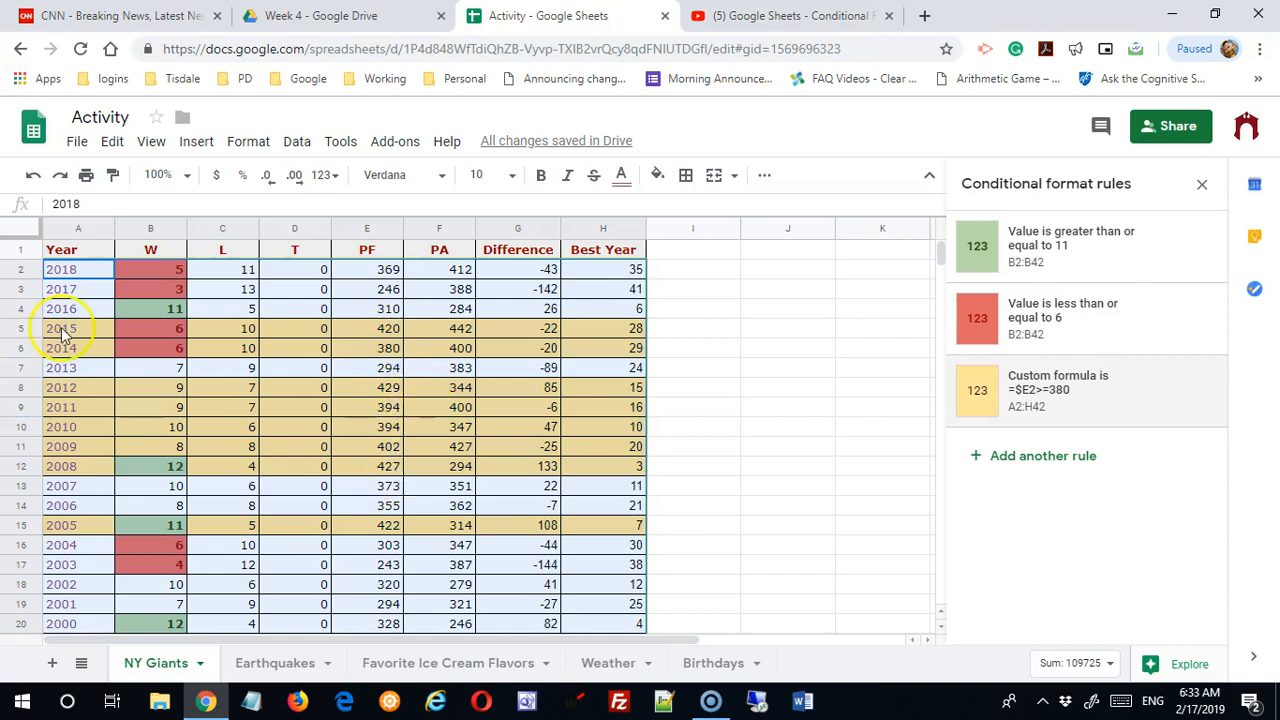
# Examine the whole table to check which seasons' rows are highlighted against their PF values and the wins colouring.
pyautogui.scroll(-4, 843, 445)
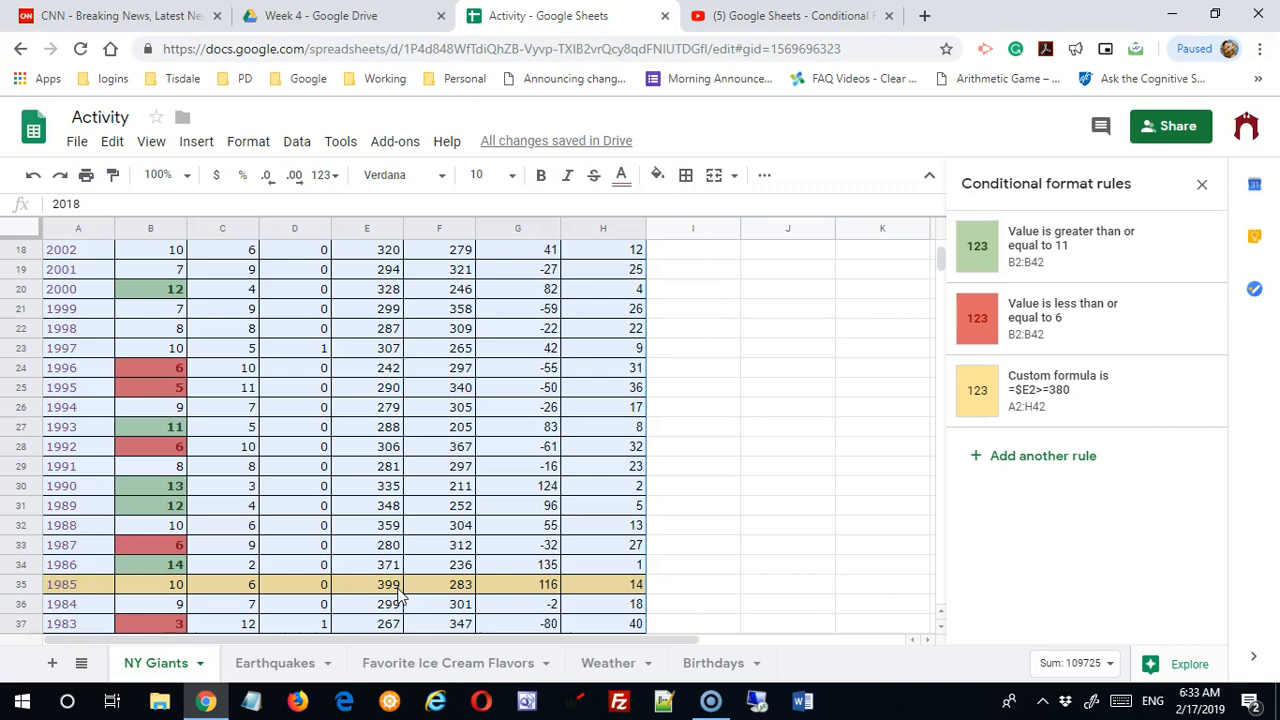
pyautogui.scroll(4, 400, 596)
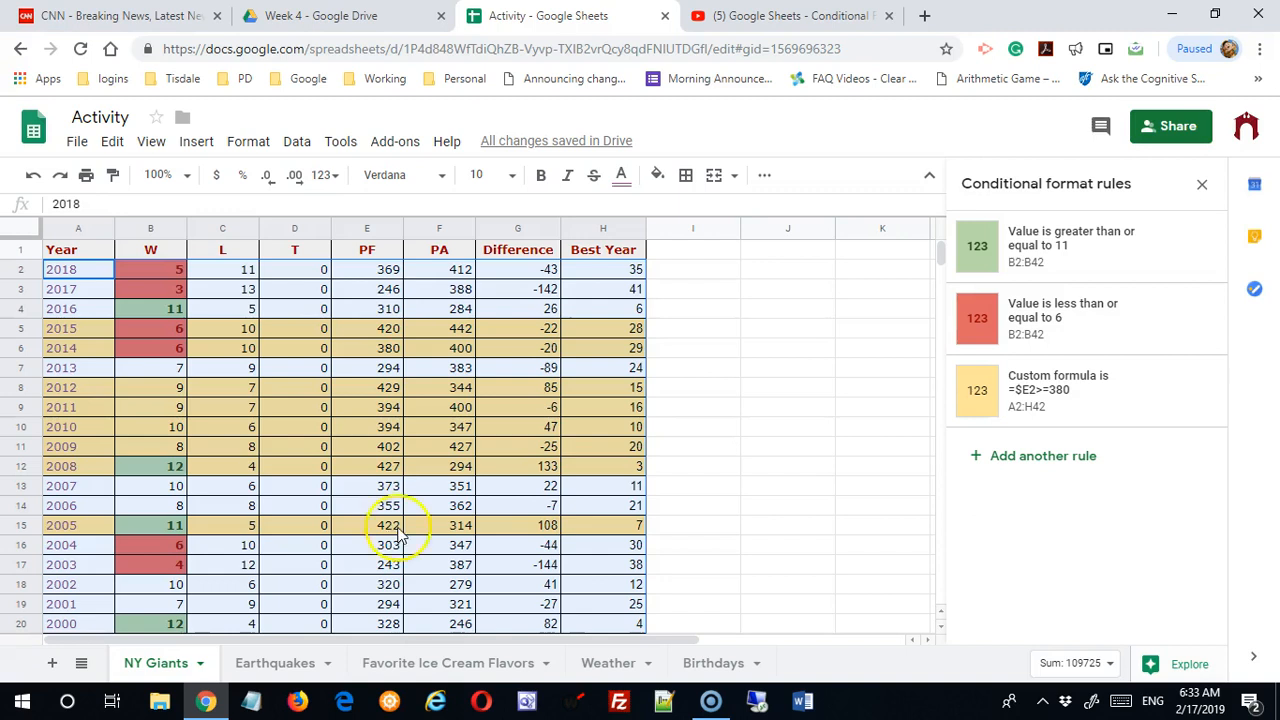
pyautogui.scroll(-1, 425, 485)
pyautogui.scroll(1, 420, 482)
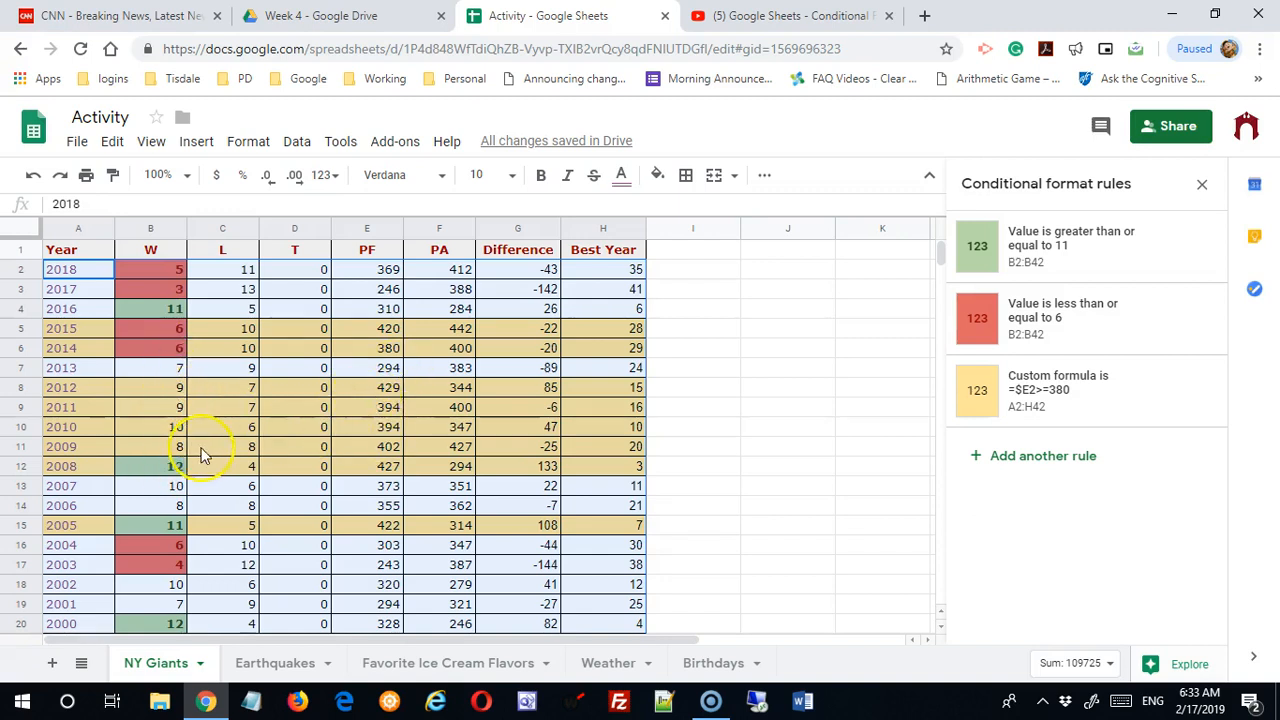
pyautogui.scroll(-7, 310, 435)
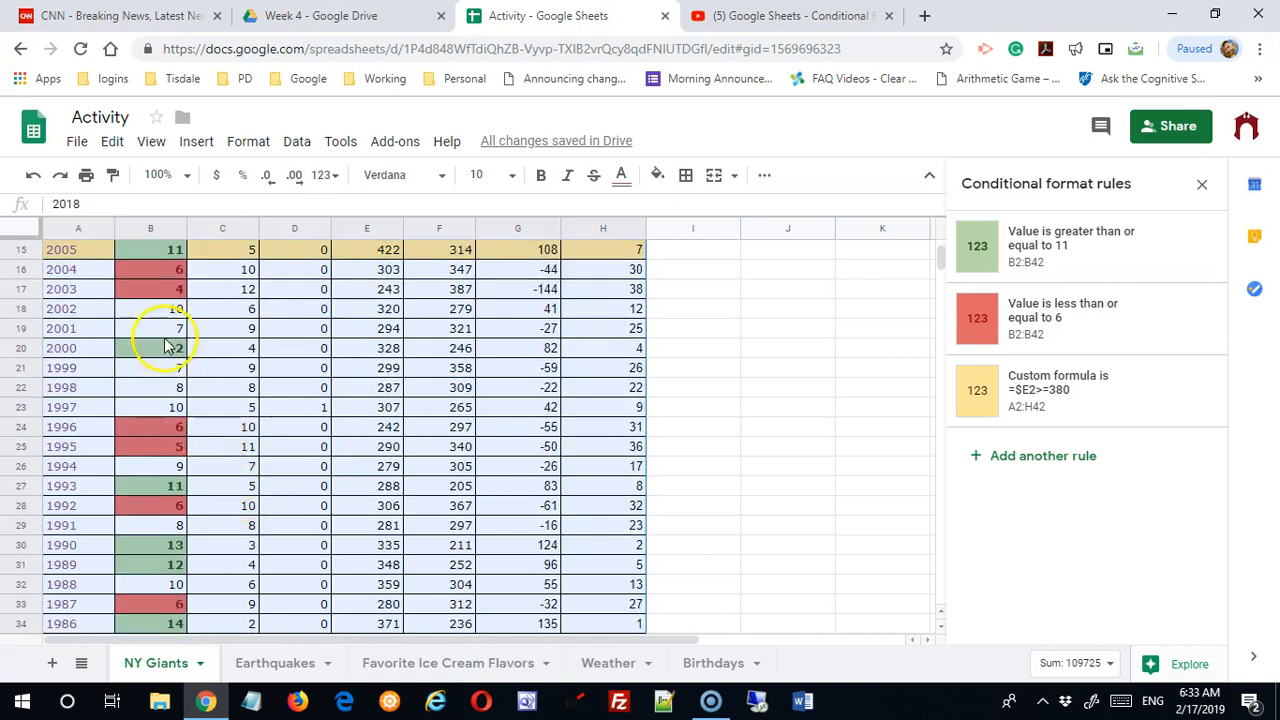
pyautogui.scroll(-2, 275, 590)
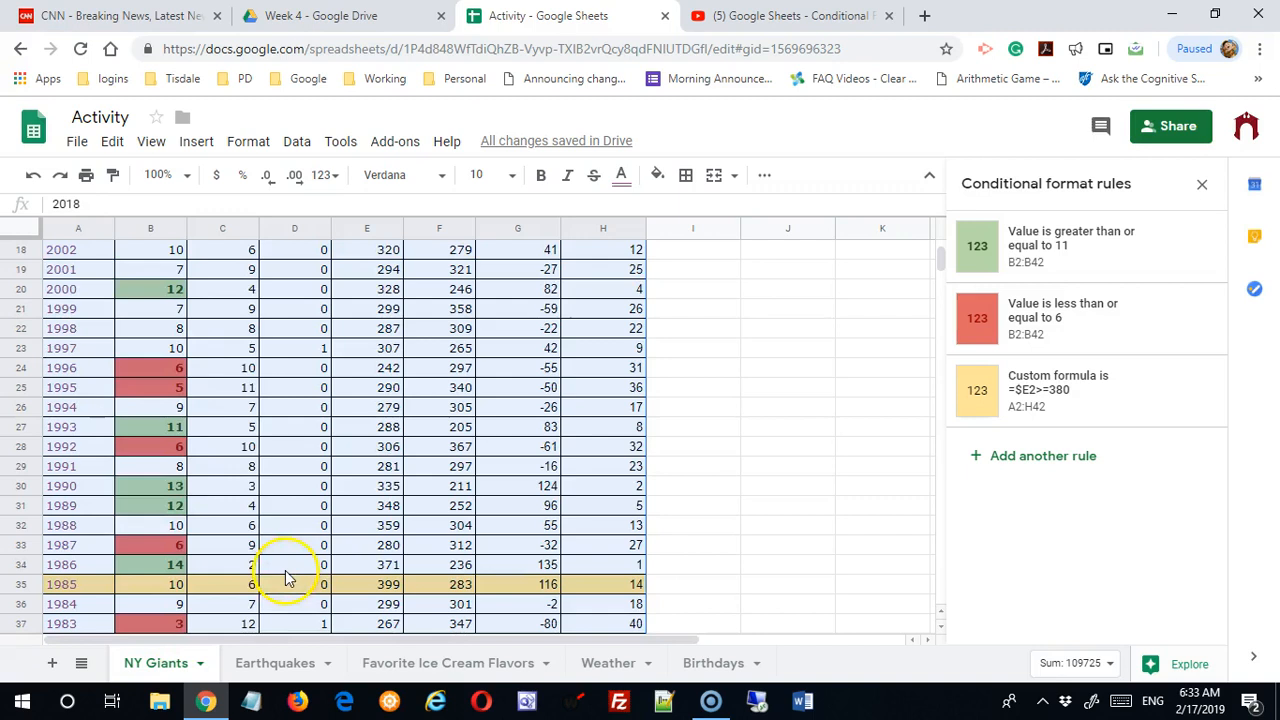
pyautogui.scroll(-3, 358, 508)
pyautogui.scroll(-3, 350, 510)
pyautogui.scroll(3, 335, 508)
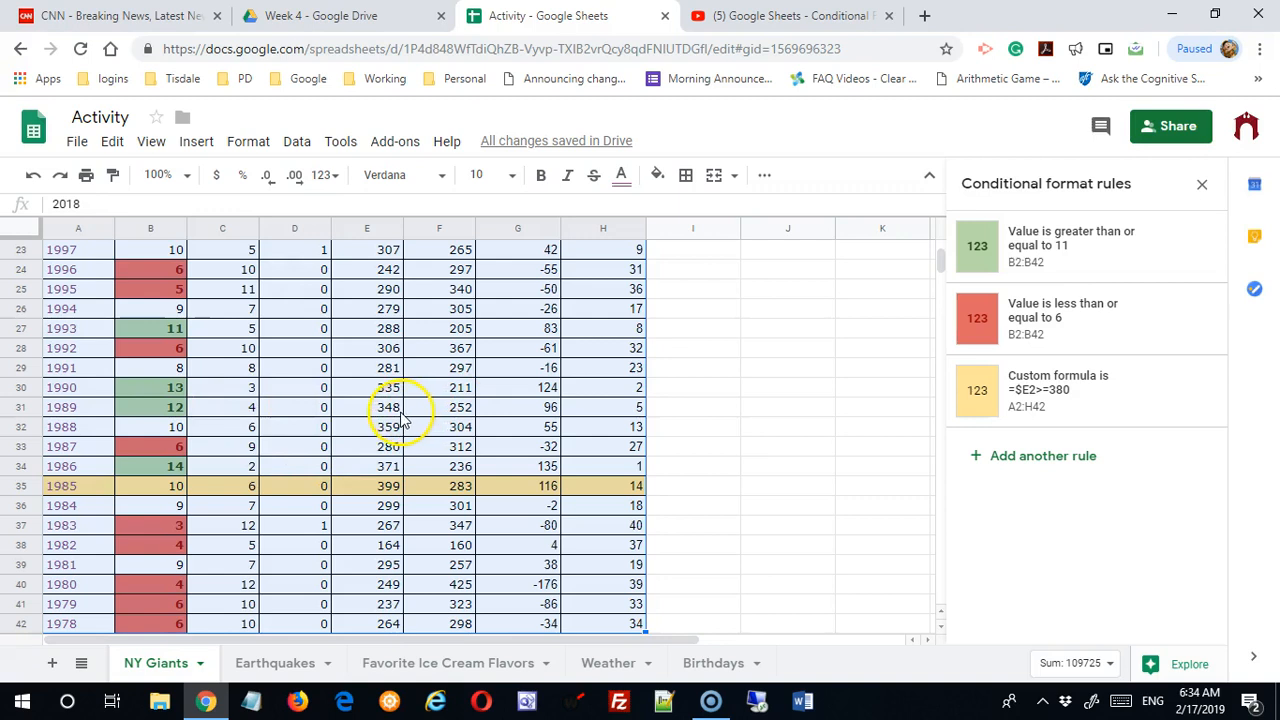
pyautogui.scroll(1, 405, 415)
pyautogui.scroll(7, 406, 412)
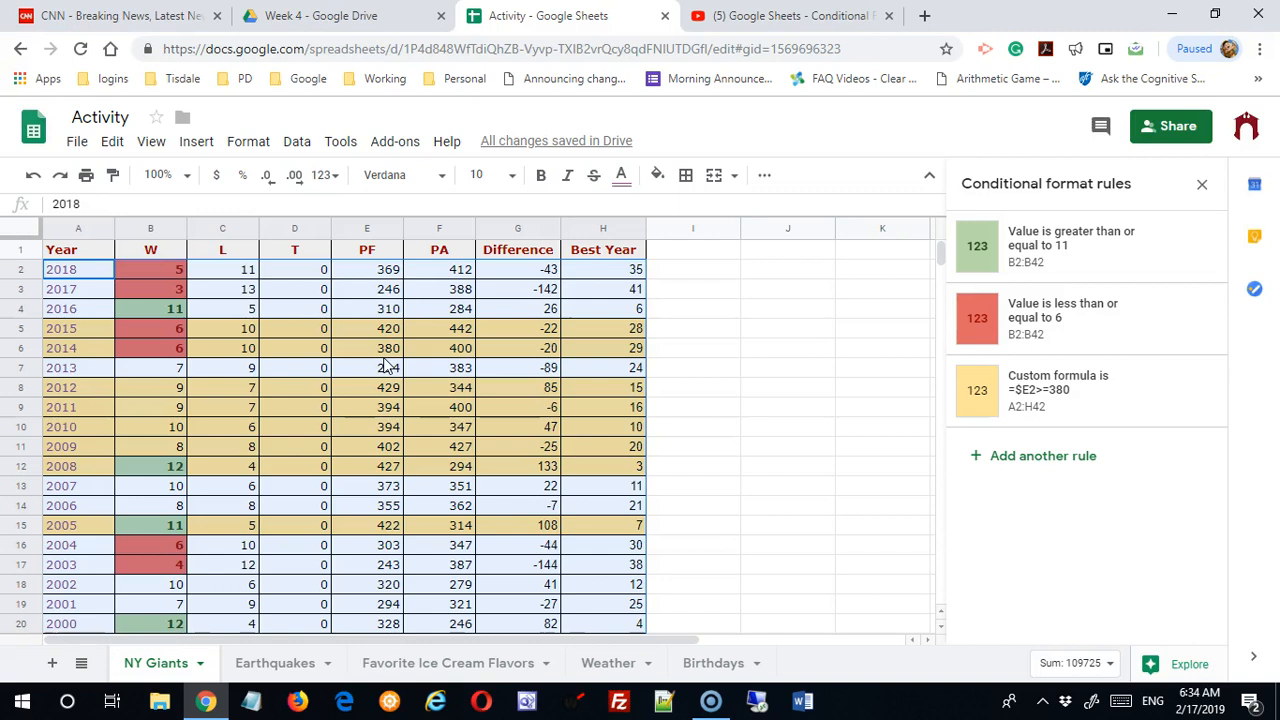
pyautogui.scroll(-5, 565, 380)
pyautogui.scroll(-7, 555, 378)
pyautogui.scroll(12, 549, 380)
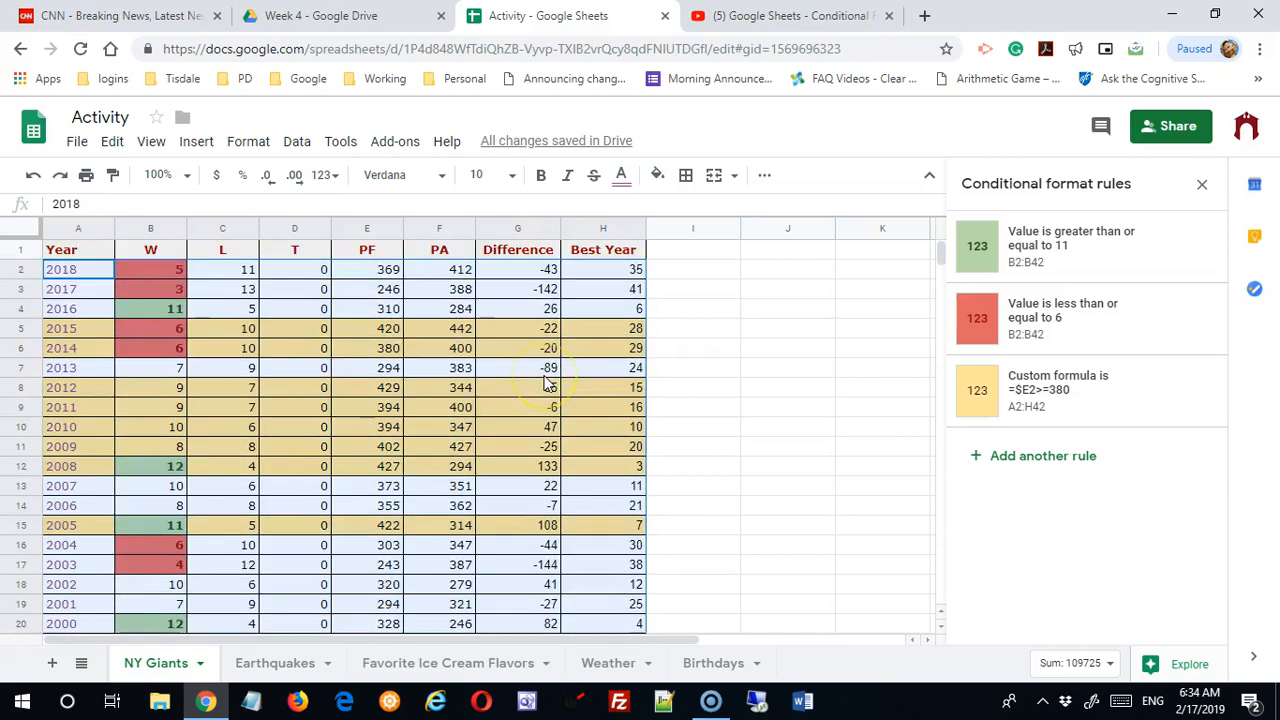